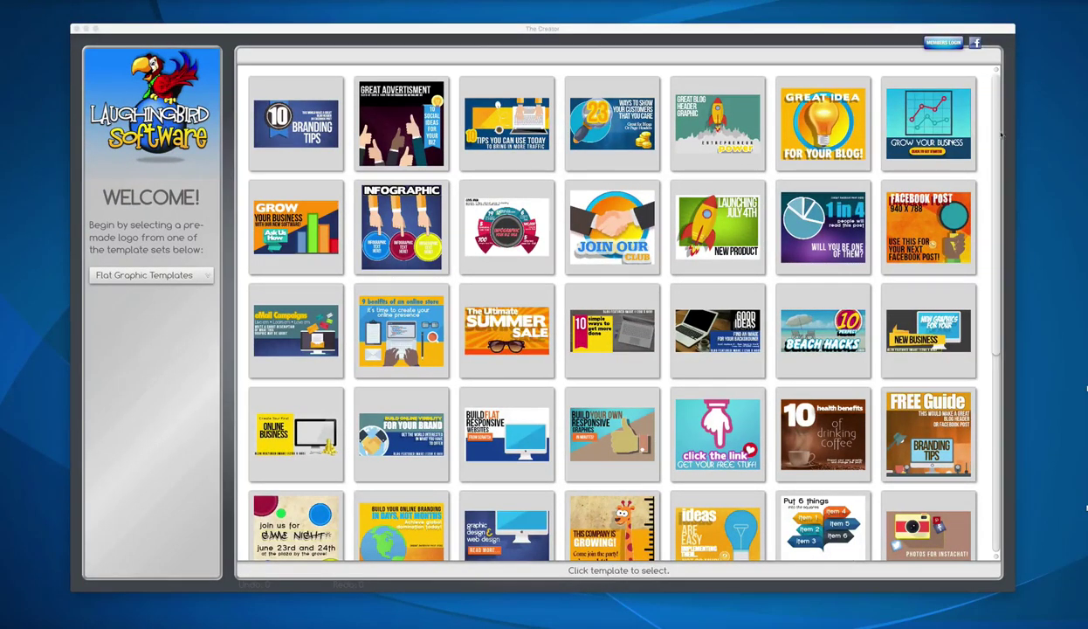
Open the 10 Tips template and retype its headline as 'Tips for looking up your pet on the net'
click(1000, 130)
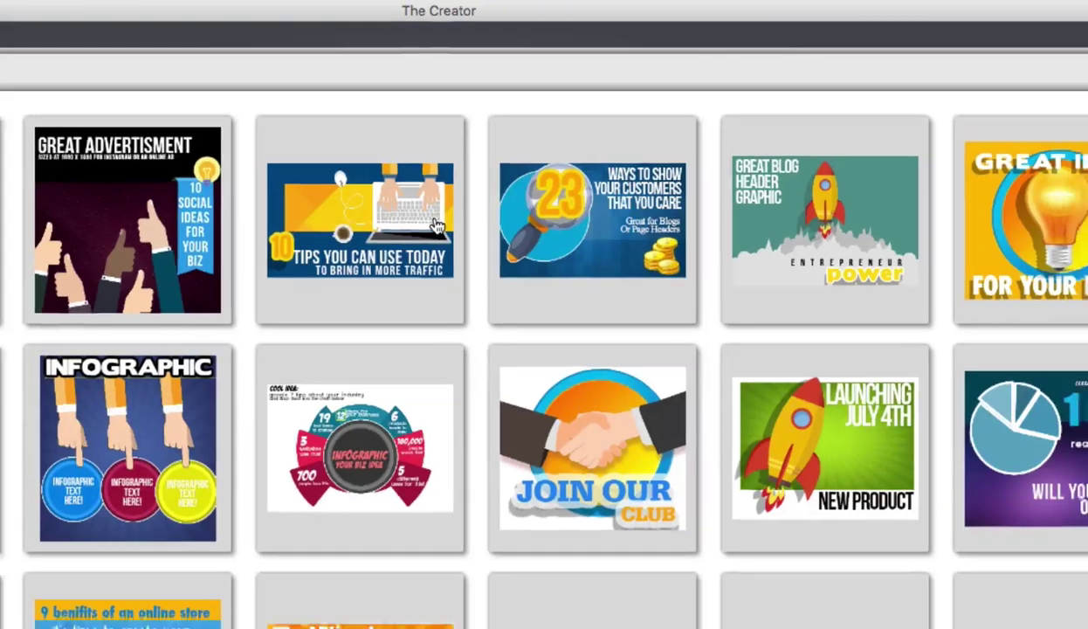
click(437, 225)
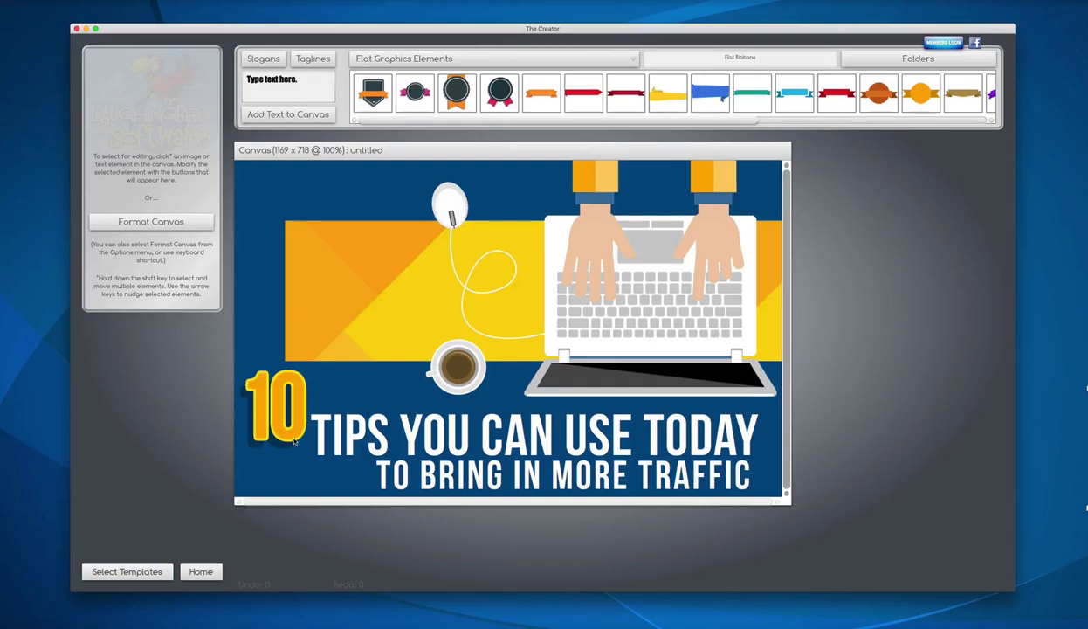
click(350, 450)
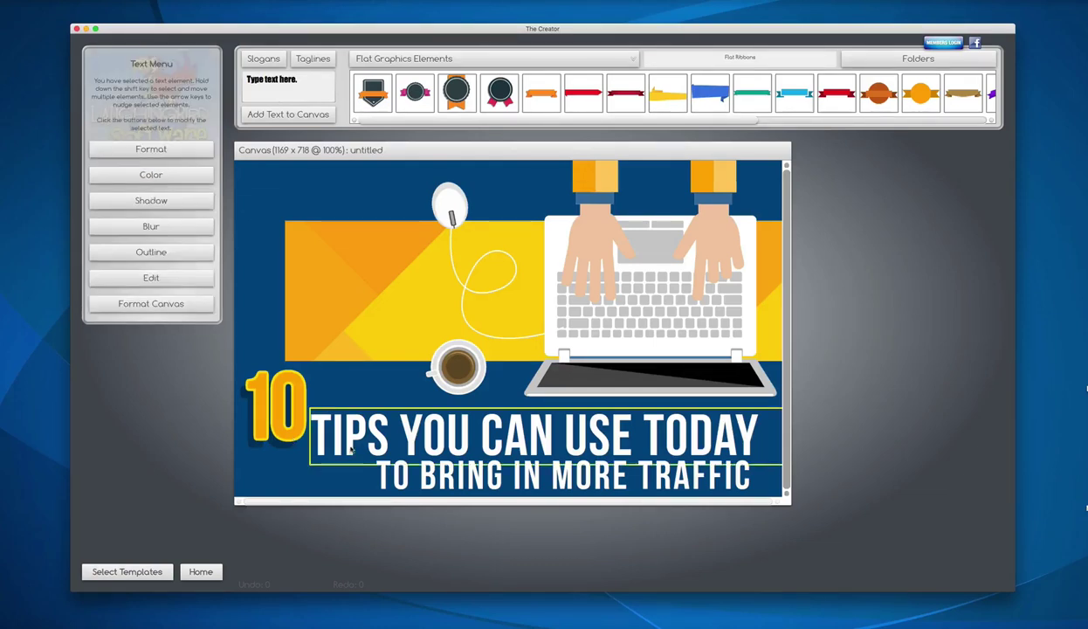
click(140, 280)
drag(188, 90, 84, 76)
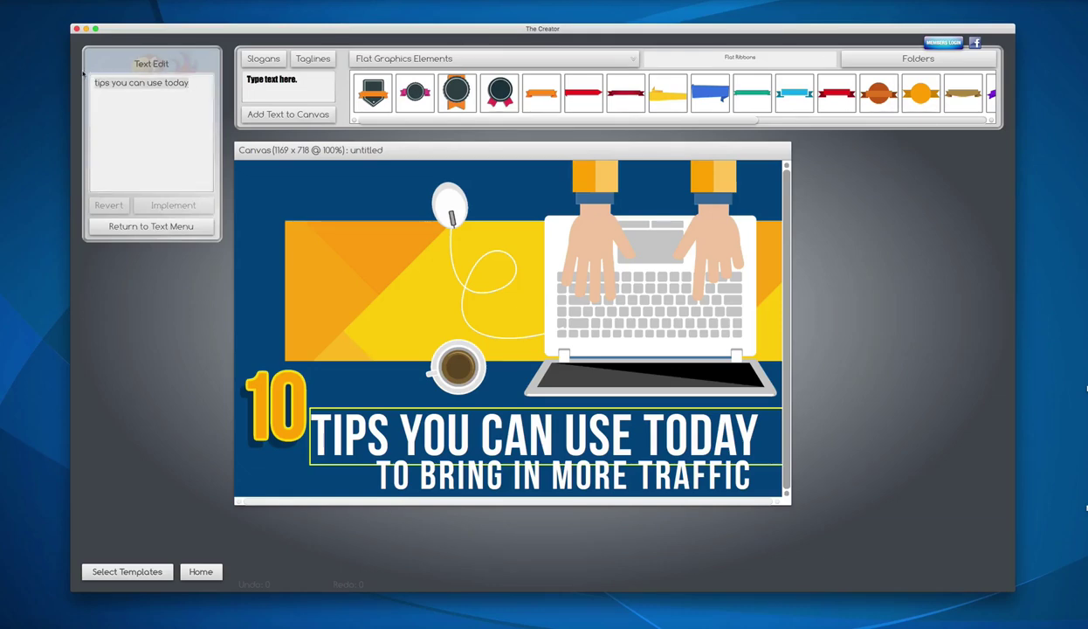
text(Tips fo)
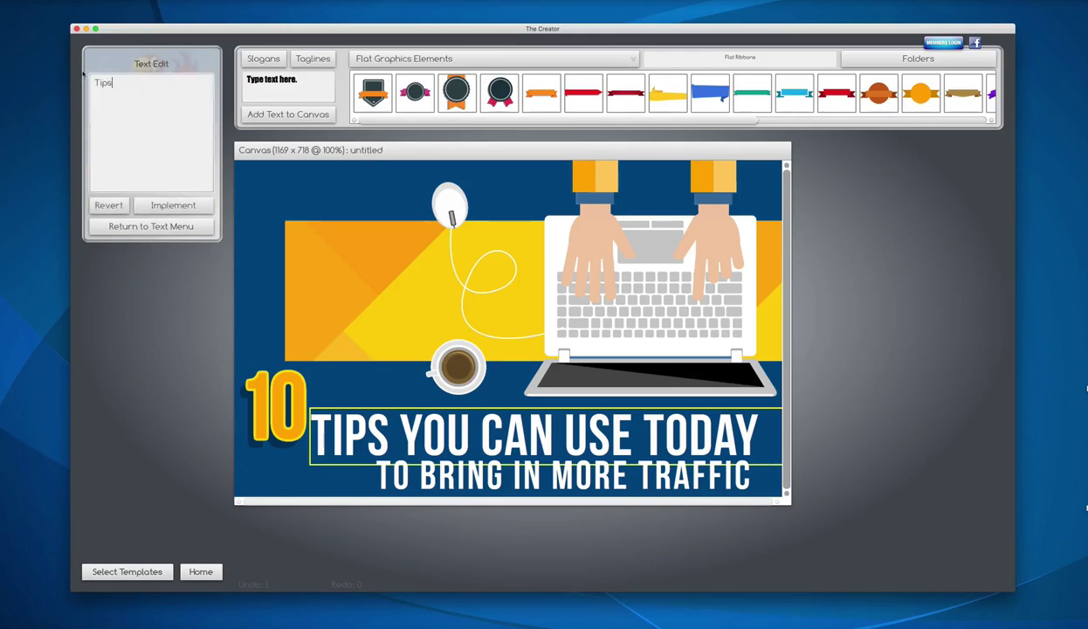
text(r looking up your )
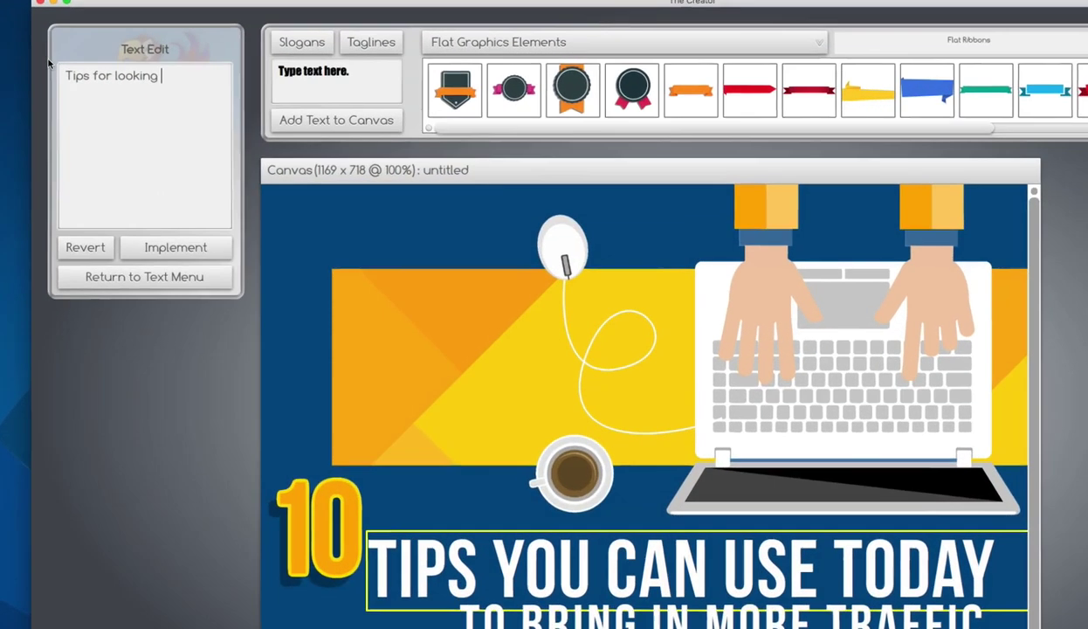
text(pet on teh)
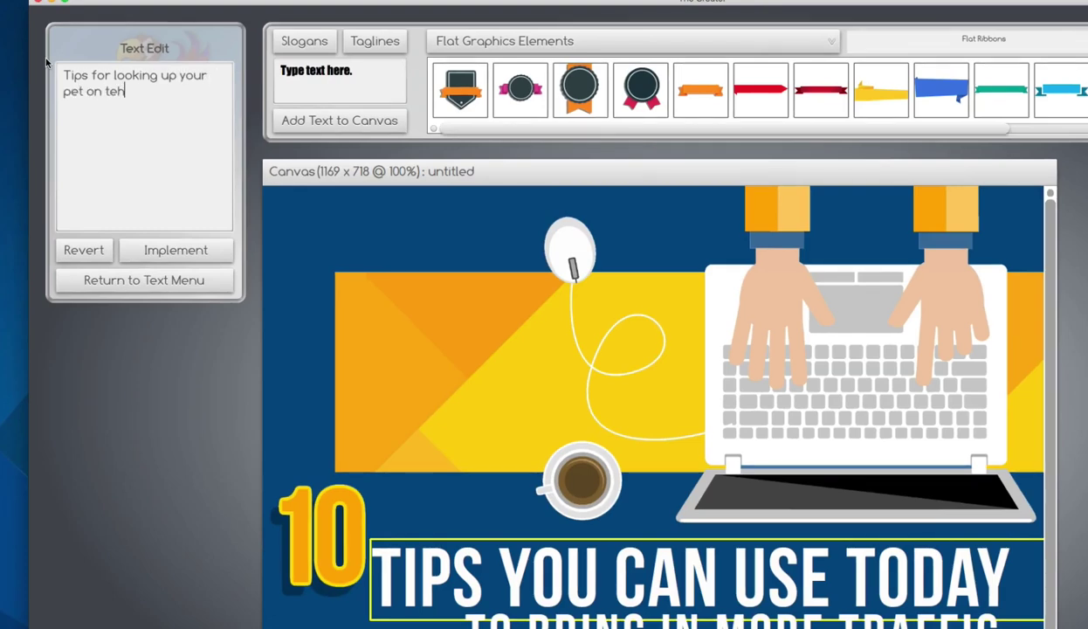
key(BackSpace)
key(BackSpace)
text(he net)
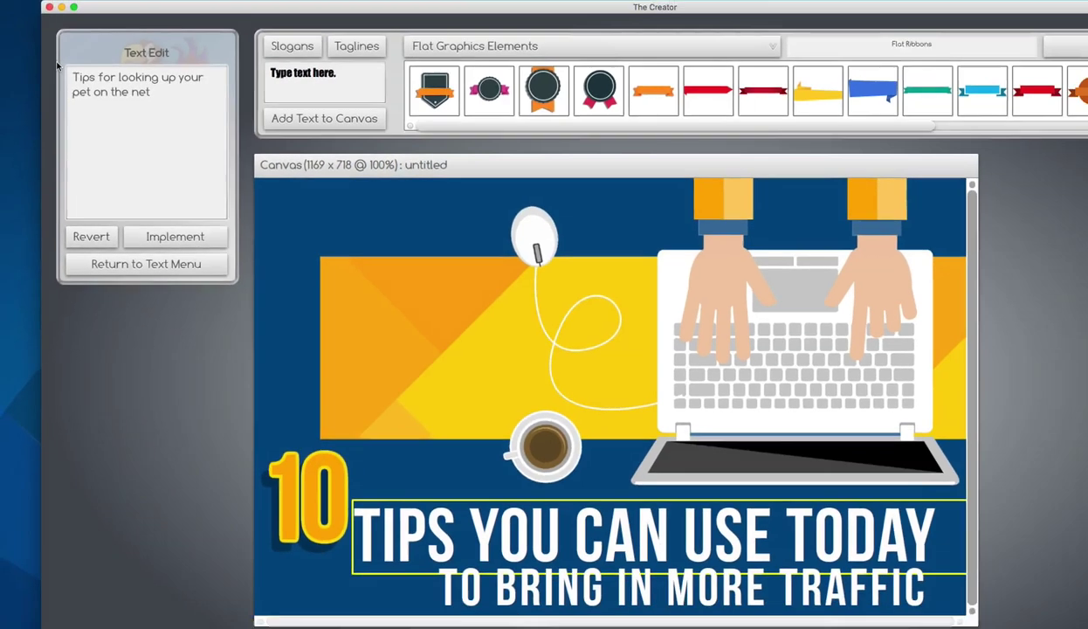
click(176, 250)
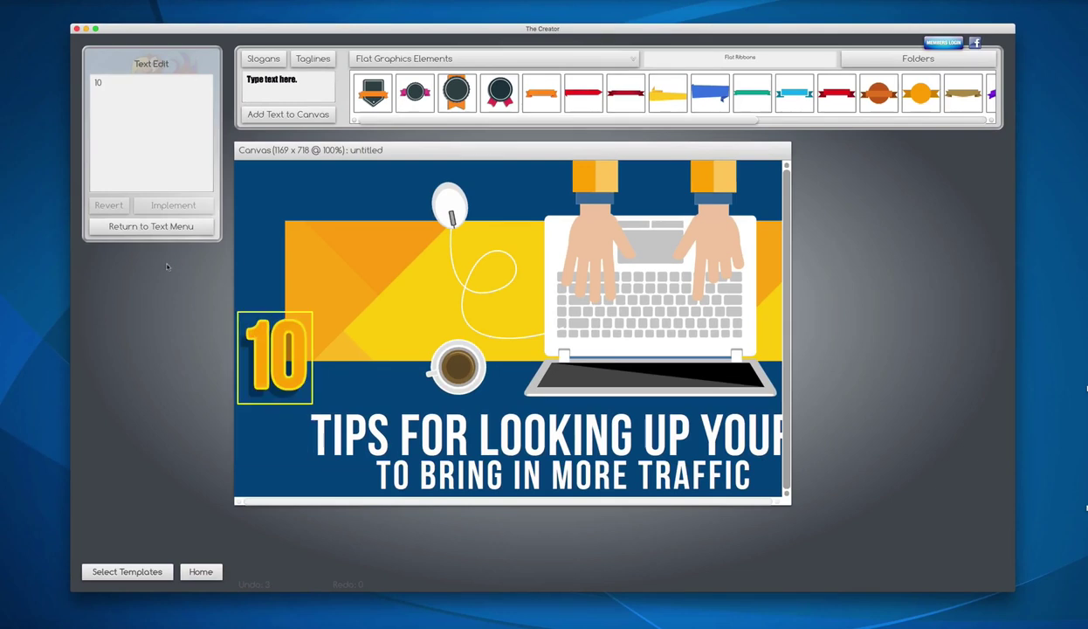
Increase the Text Scale of the 10 and shrink the long headline's Text Scale to fit
click(145, 228)
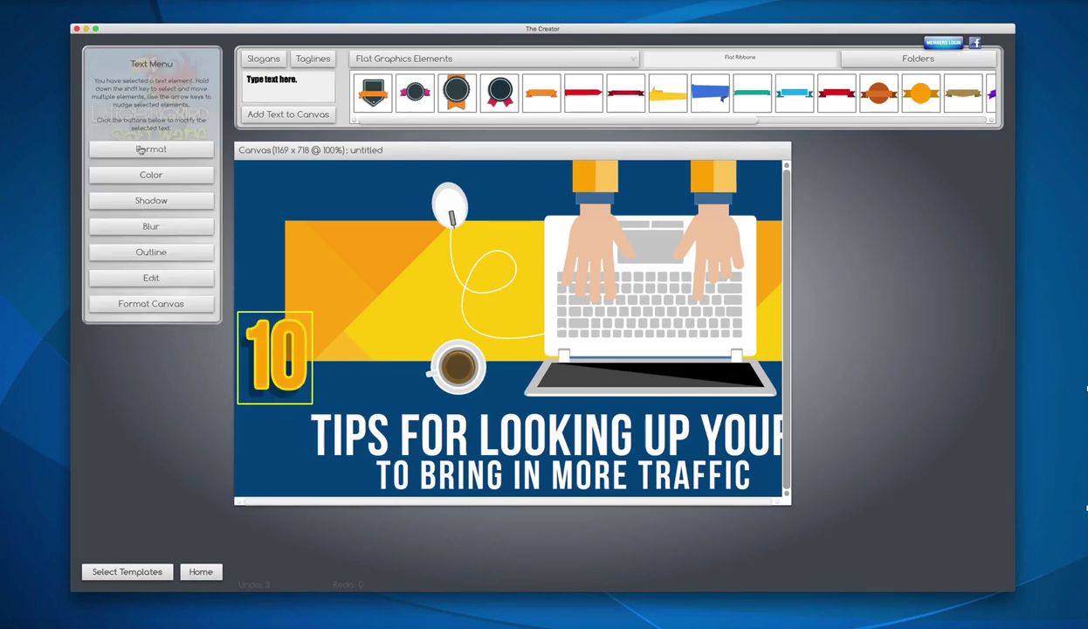
click(140, 149)
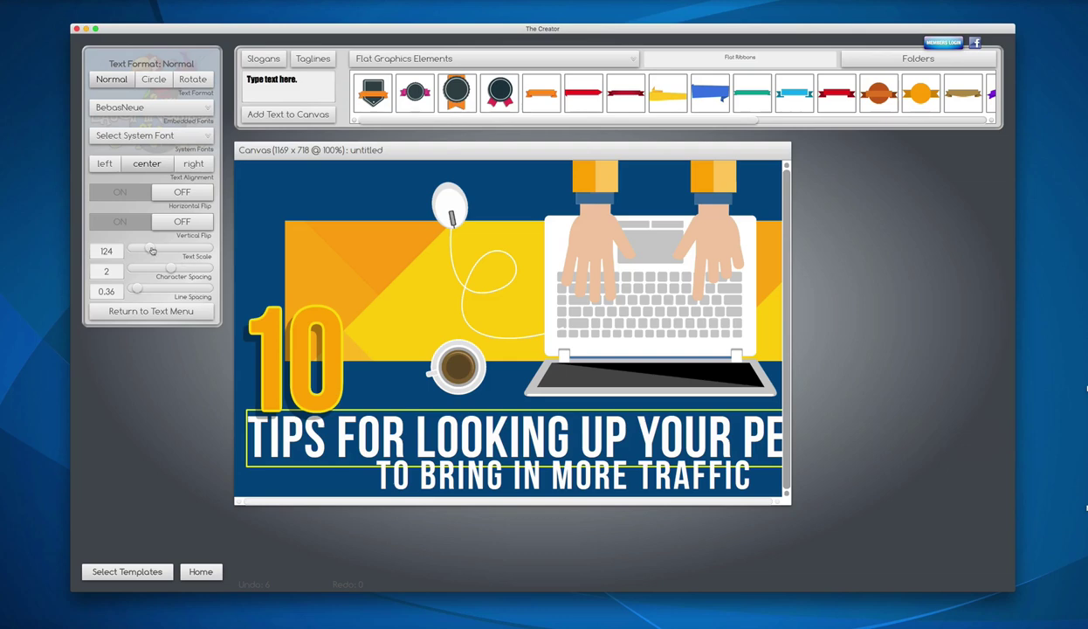
drag(151, 251, 145, 251)
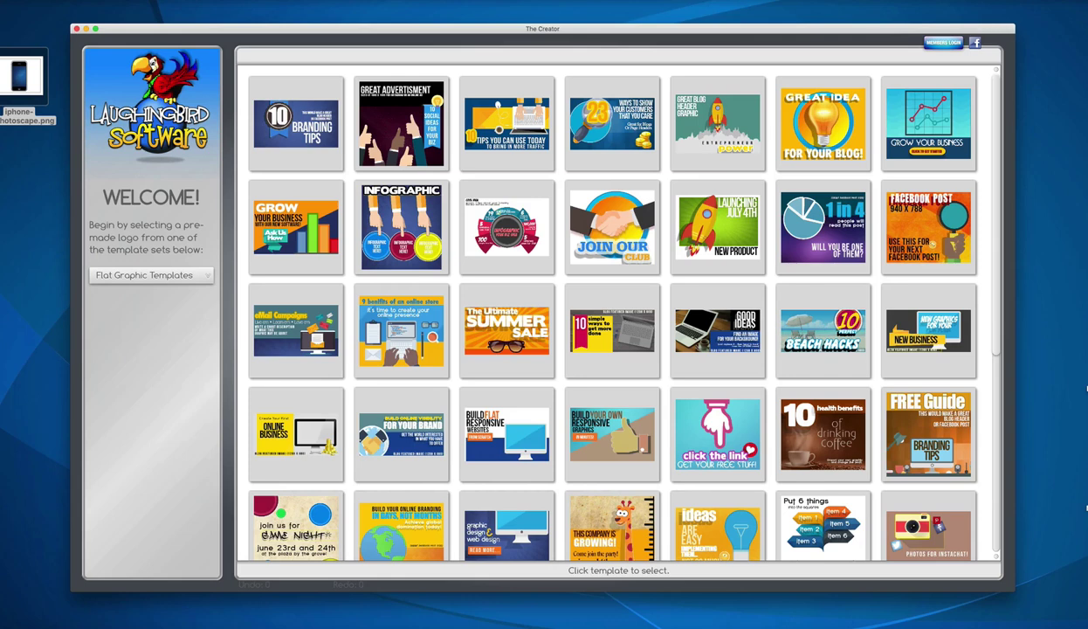
Open the Launching July 4th template and delete its rocket image
click(699, 212)
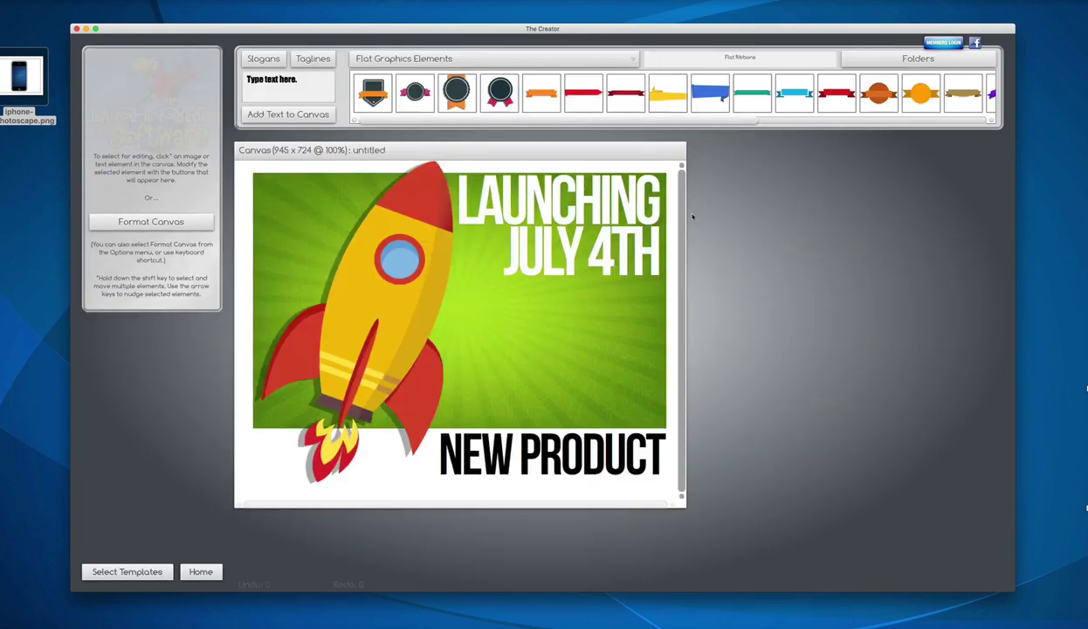
click(402, 351)
drag(403, 351, 381, 351)
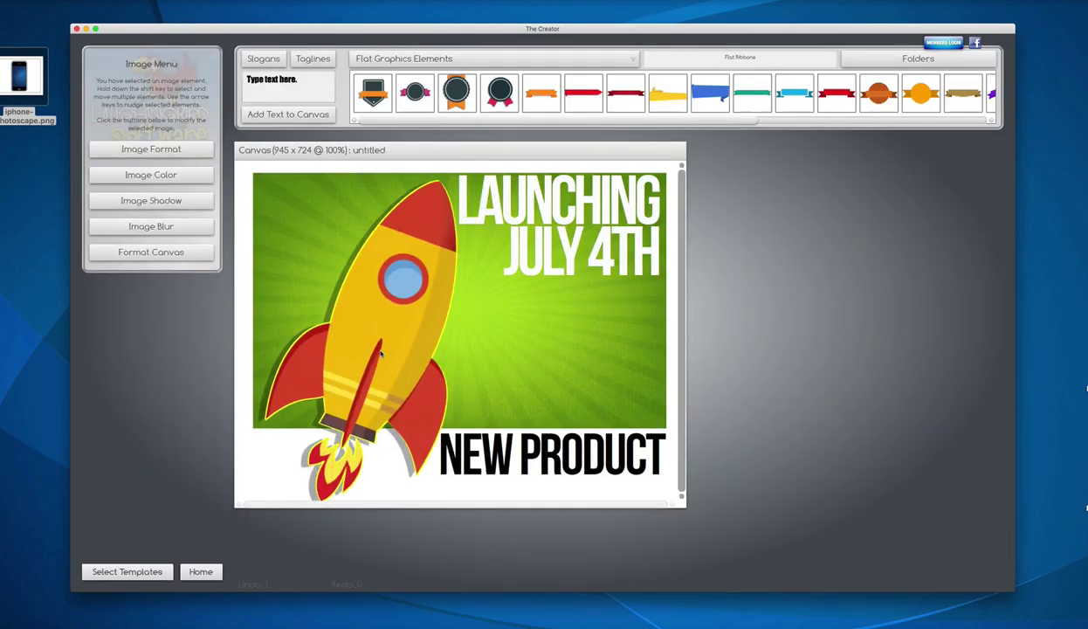
key(Delete)
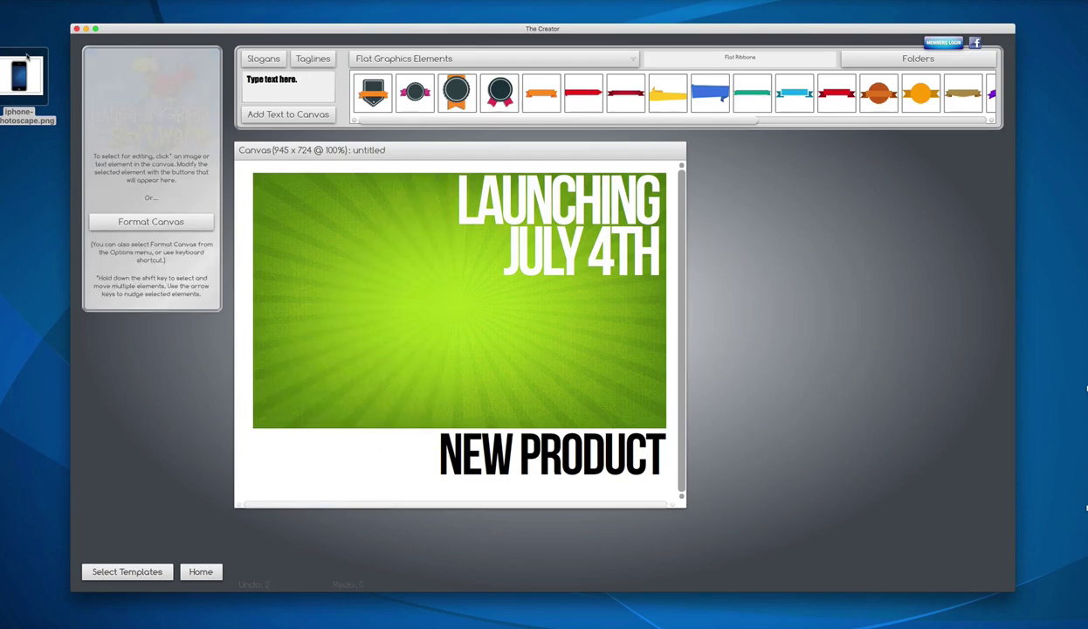
Import the iPhone picture onto the canvas as a PNG or JPG
click(44, 5)
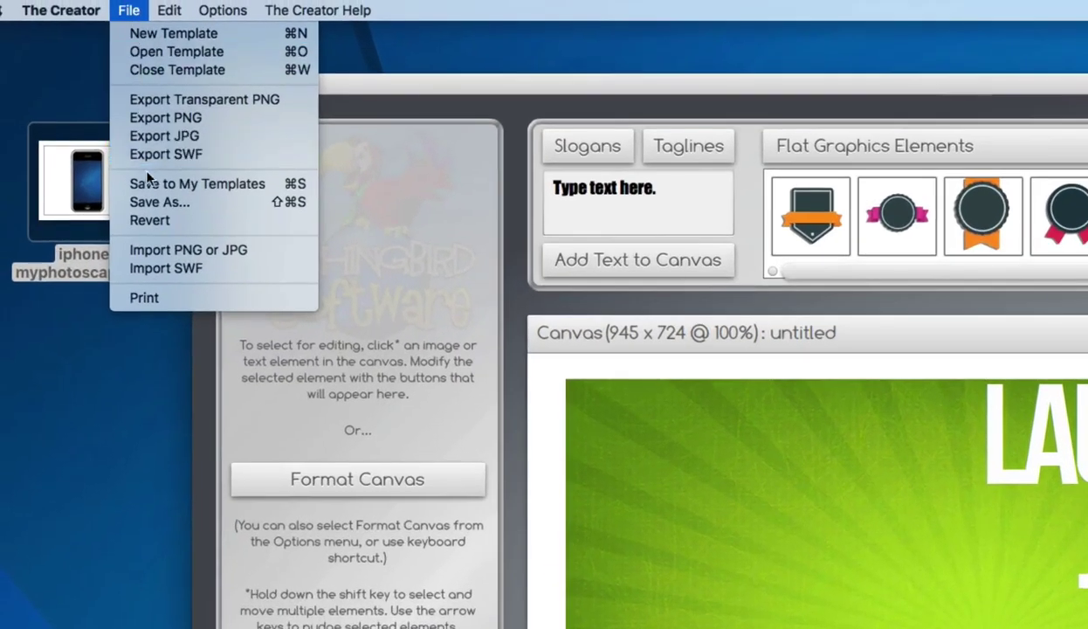
click(155, 258)
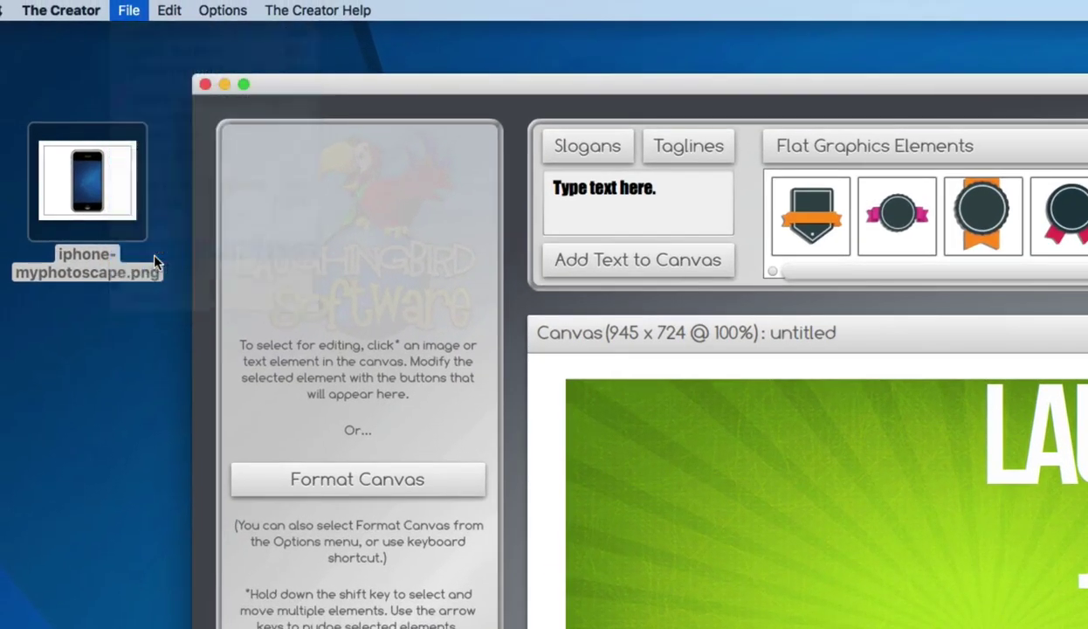
key(Return)
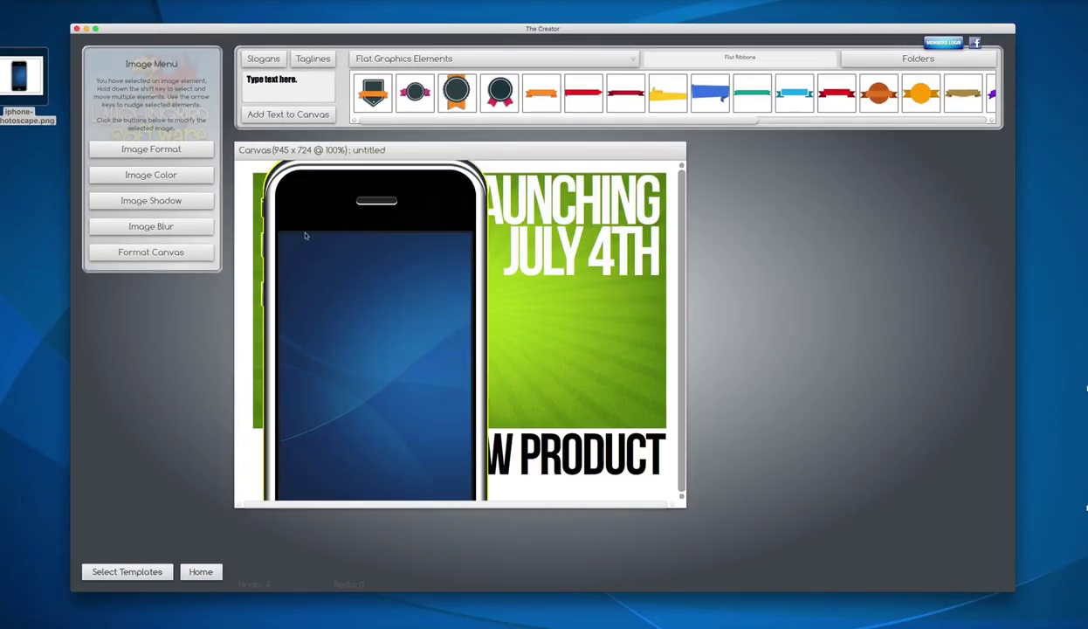
Scale the iPhone to 0.65, tilt it to 348° at the left, and lower the title slightly
click(138, 148)
drag(167, 111, 149, 106)
drag(331, 278, 311, 270)
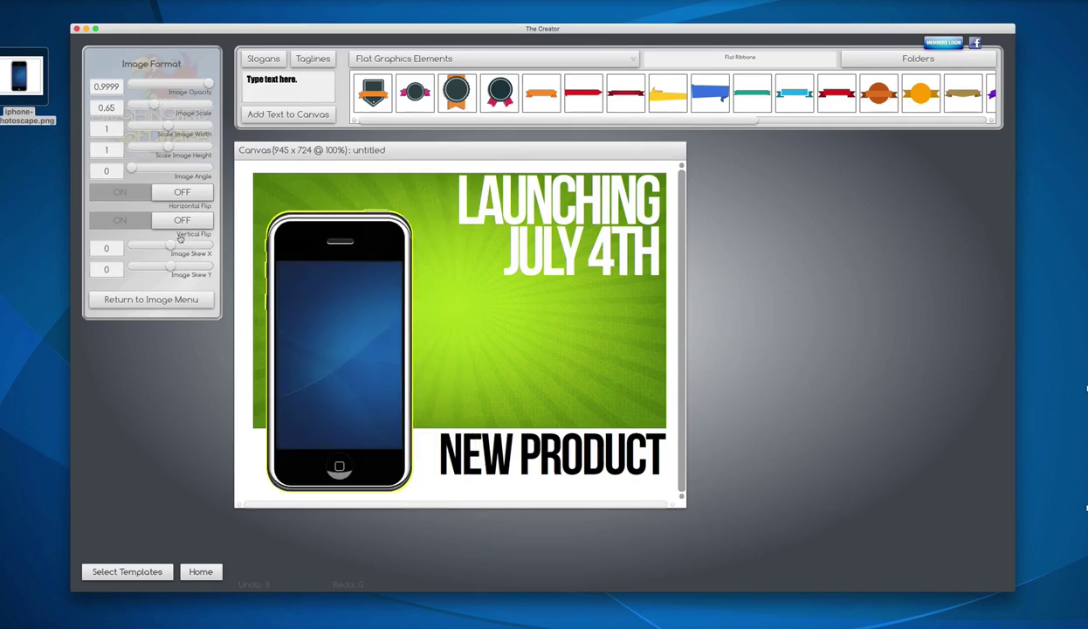
drag(135, 172, 206, 179)
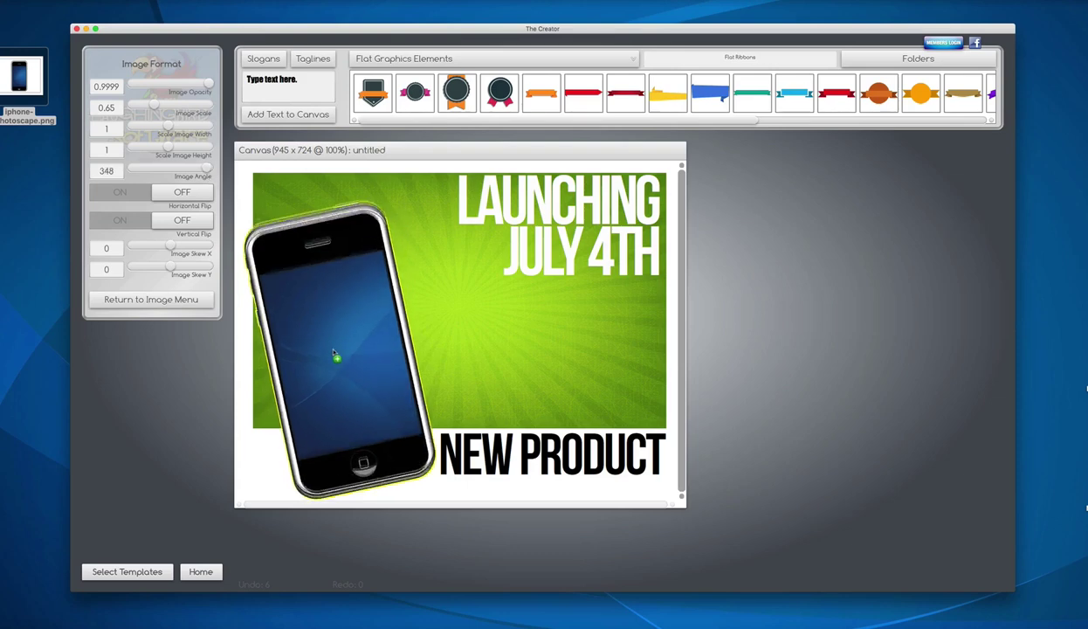
drag(340, 360, 332, 347)
drag(469, 218, 490, 311)
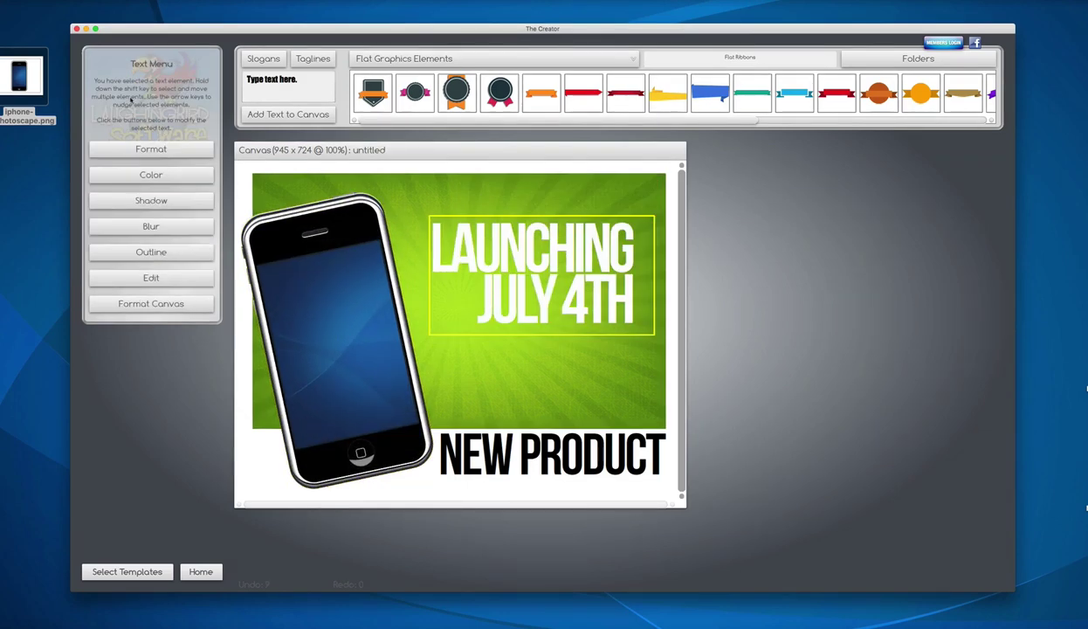
Give the title a sharp, faint drop shadow with 0 blur and short distance, then enlarge it
click(150, 201)
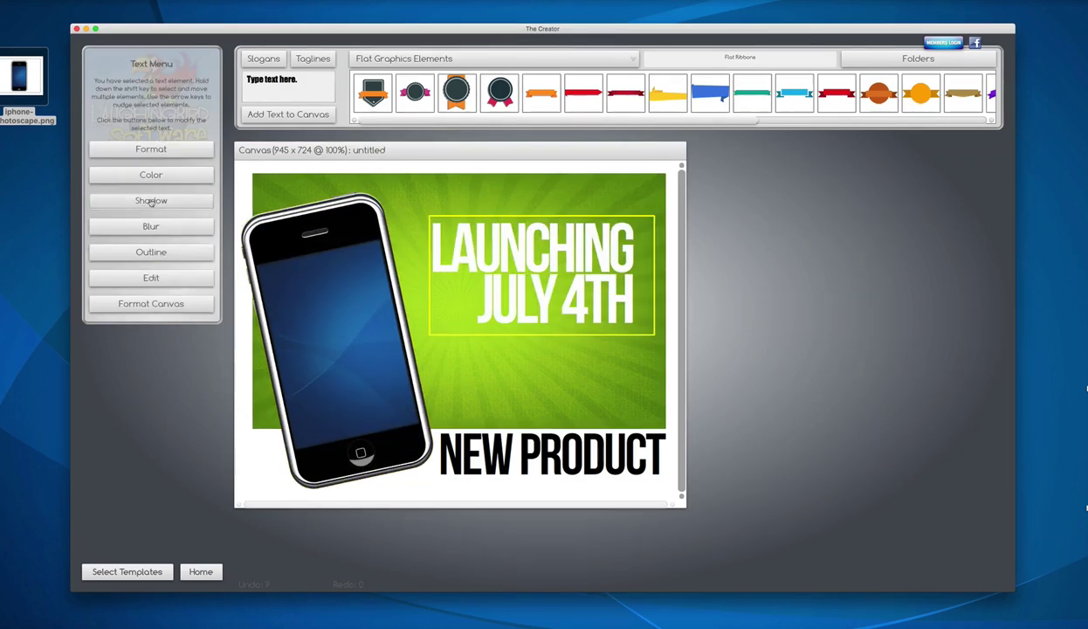
click(127, 82)
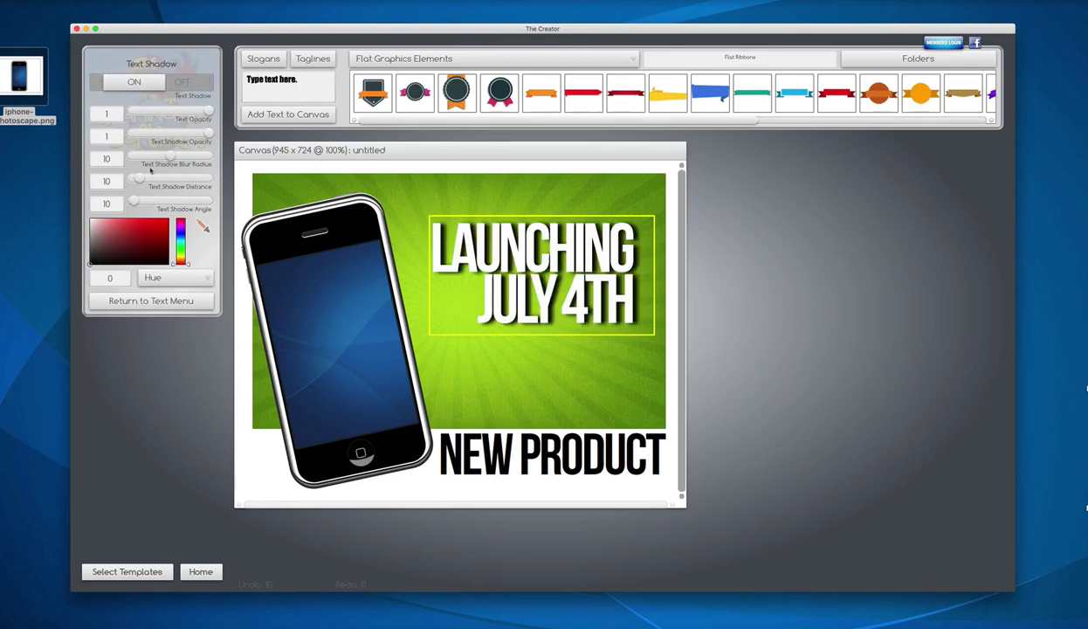
mouse_move(133, 201)
mouse_down()
mouse_move(157, 205)
mouse_move(135, 179)
mouse_up()
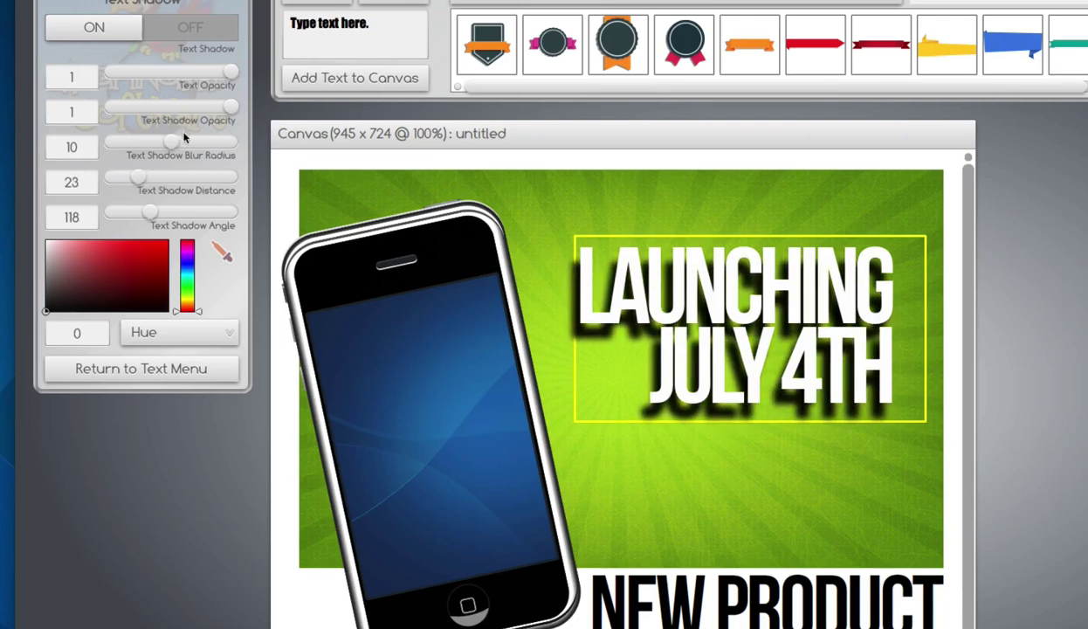
drag(173, 143, 79, 133)
drag(231, 107, 140, 106)
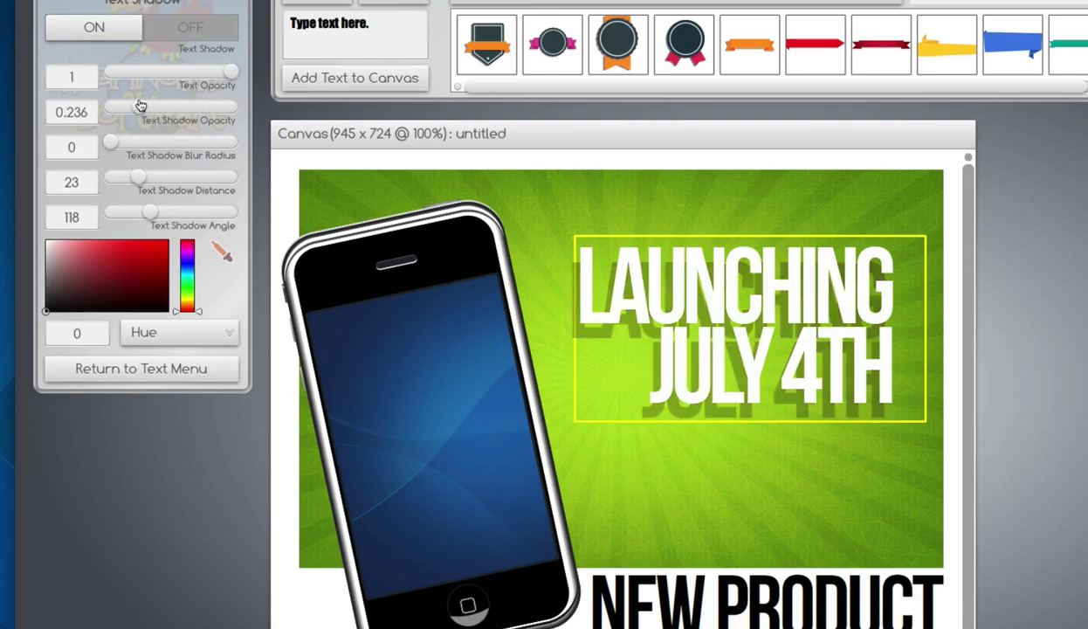
drag(138, 176, 128, 176)
click(163, 367)
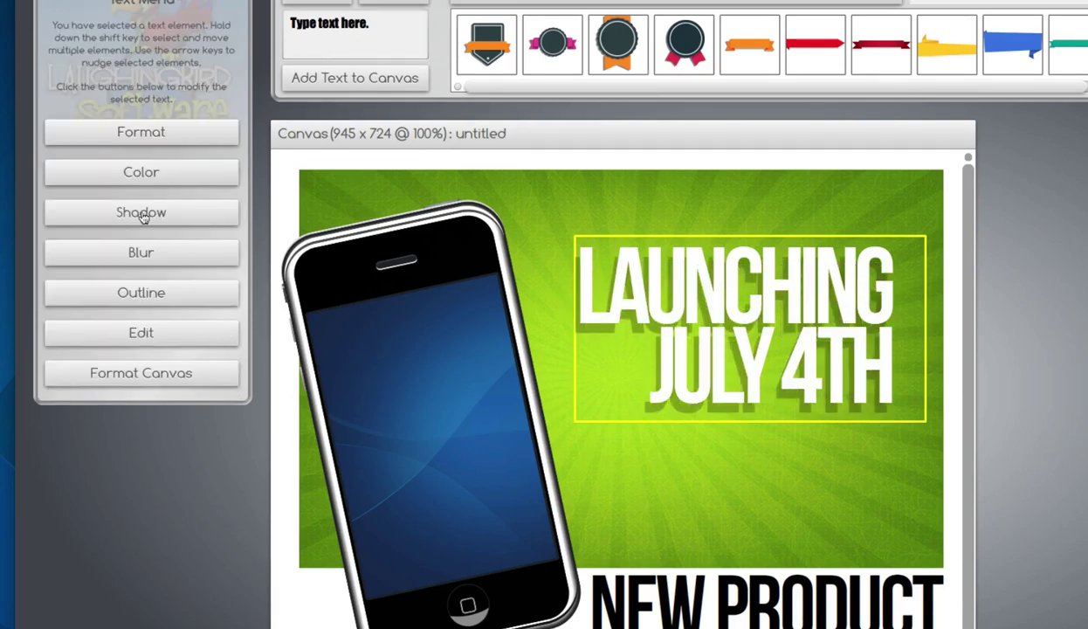
click(129, 133)
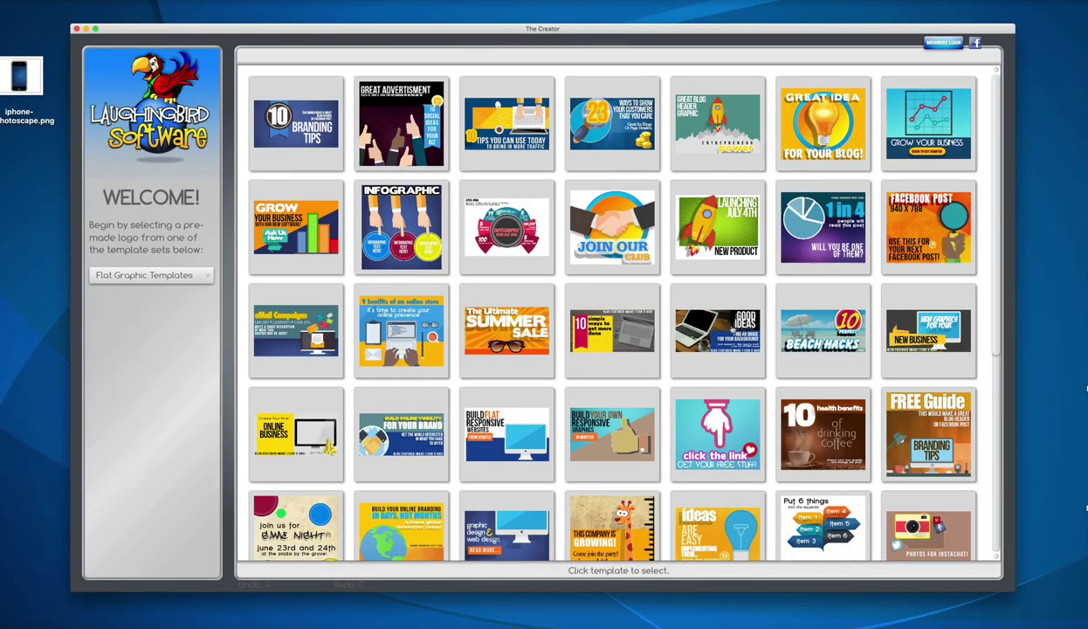
Open the 1200 x 600 Good Ideas blog template and delete its laptop background photo
click(734, 327)
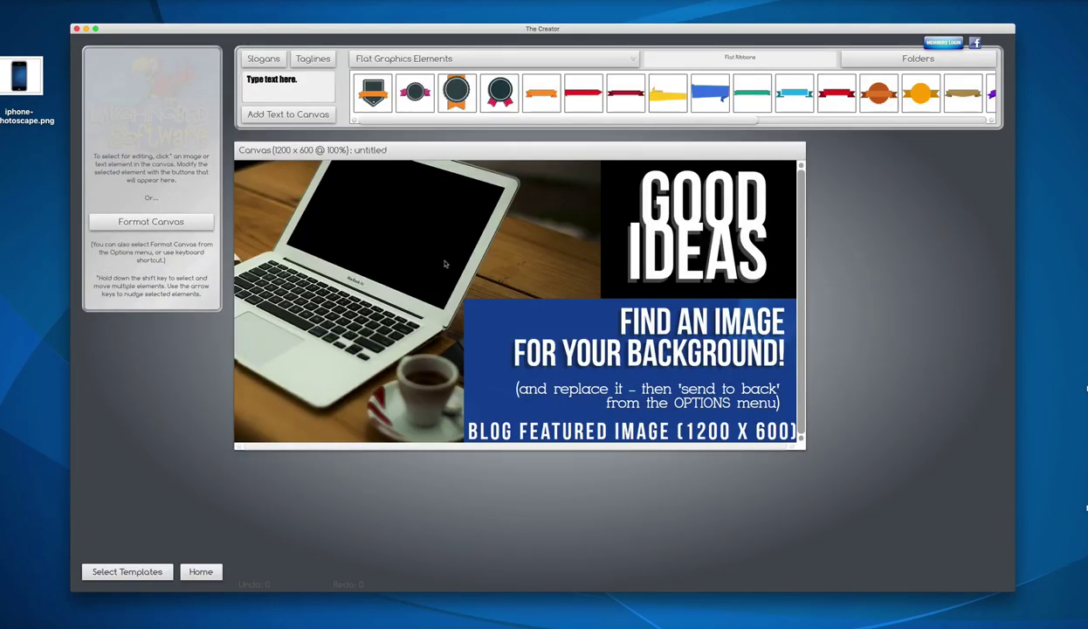
drag(434, 255, 397, 269)
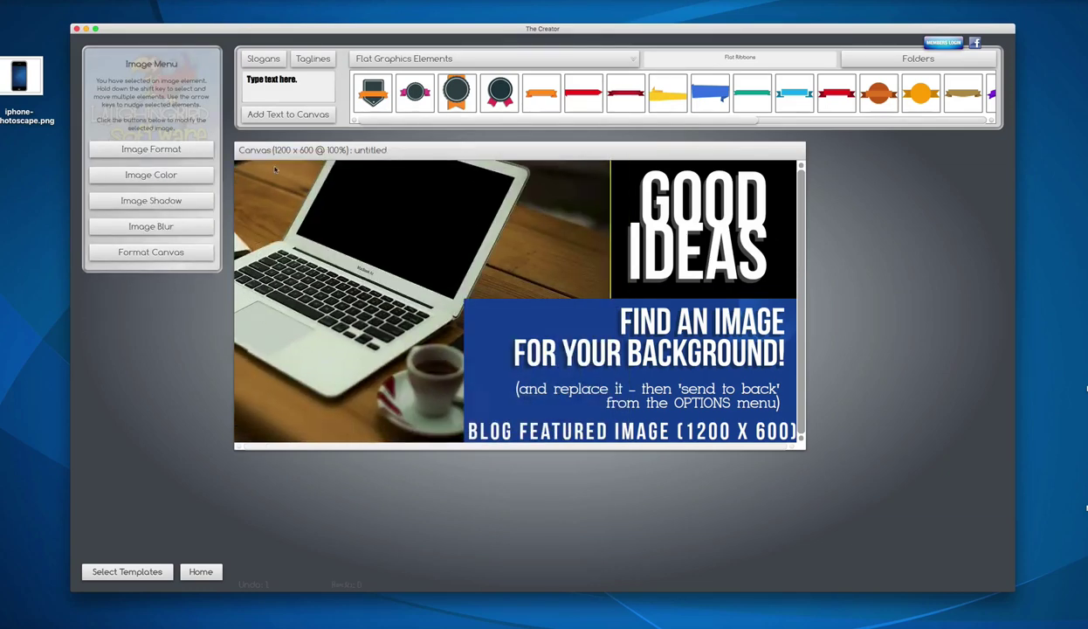
key(Delete)
click(48, 0)
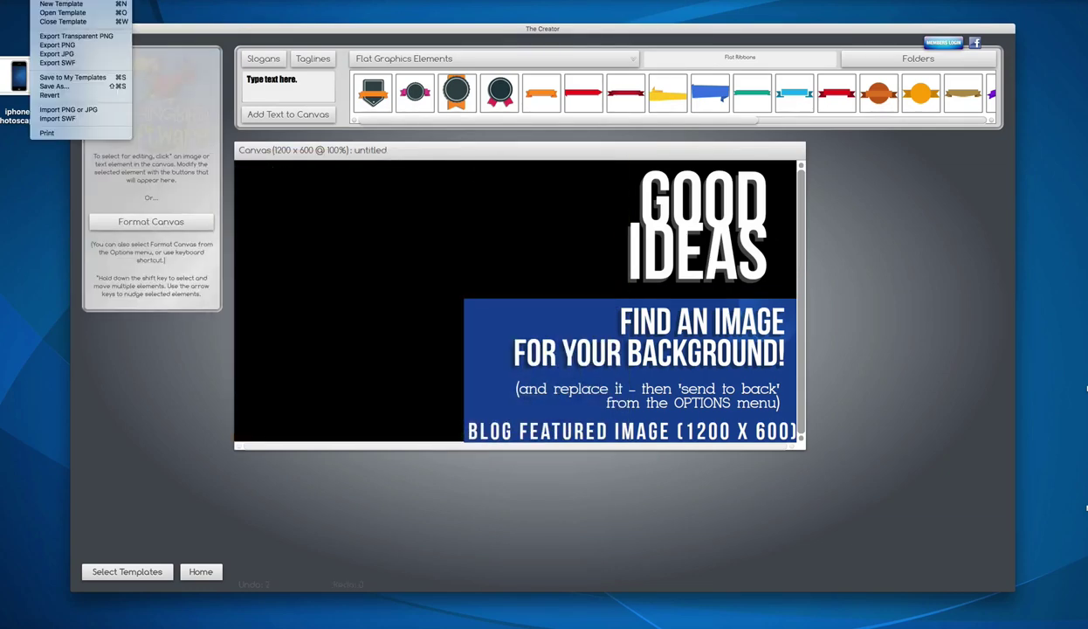
Import dogwalker2.jpg, send it to back, then delete it and add a large yellow Flat Ribbon
click(63, 109)
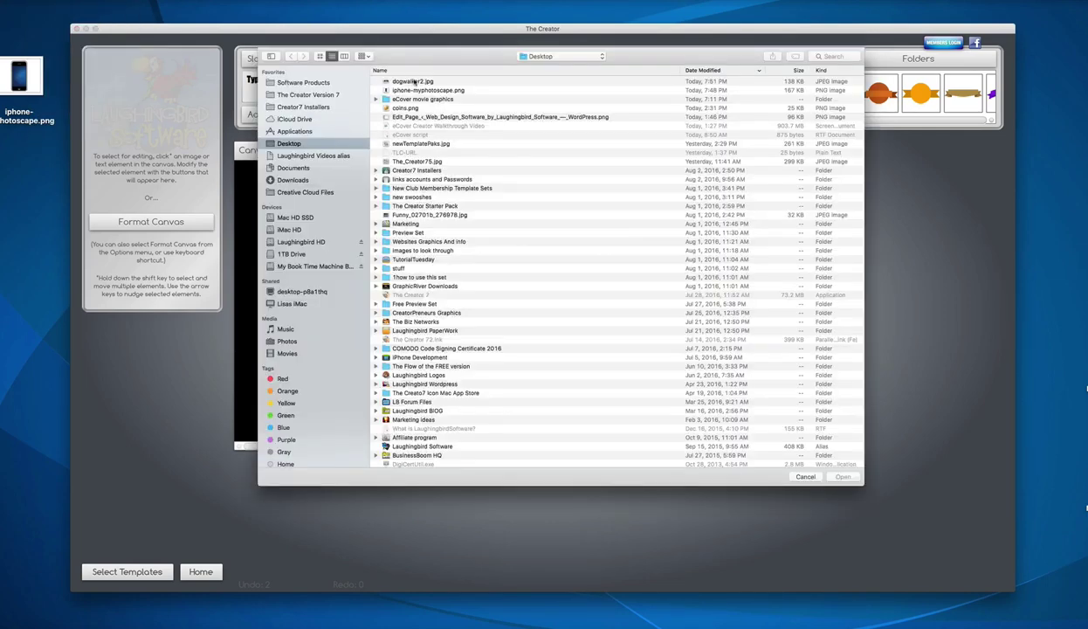
double_click(414, 81)
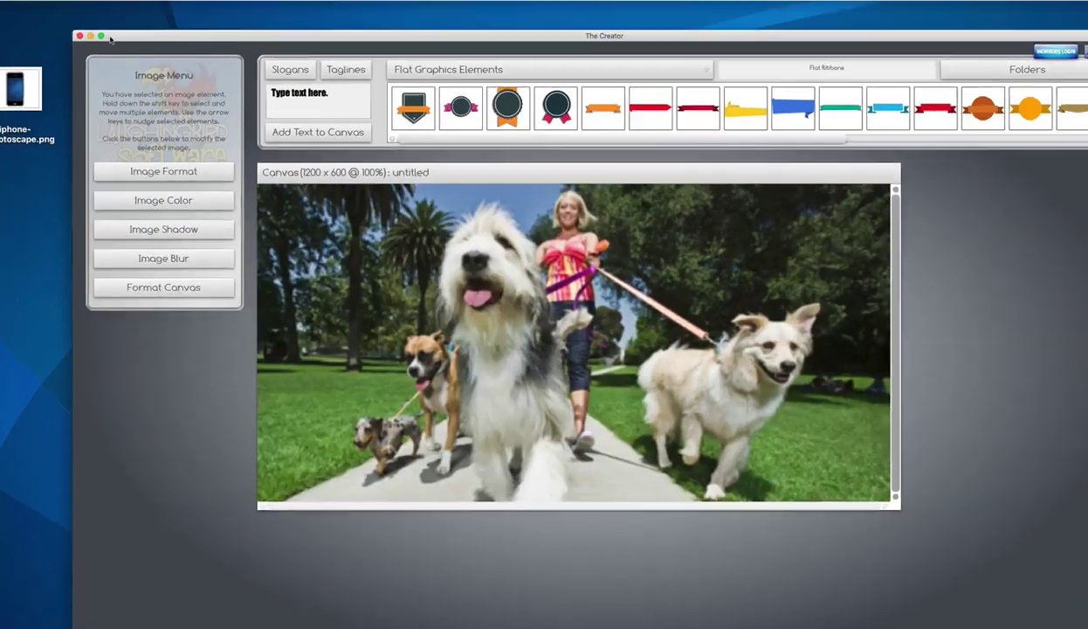
click(81, 3)
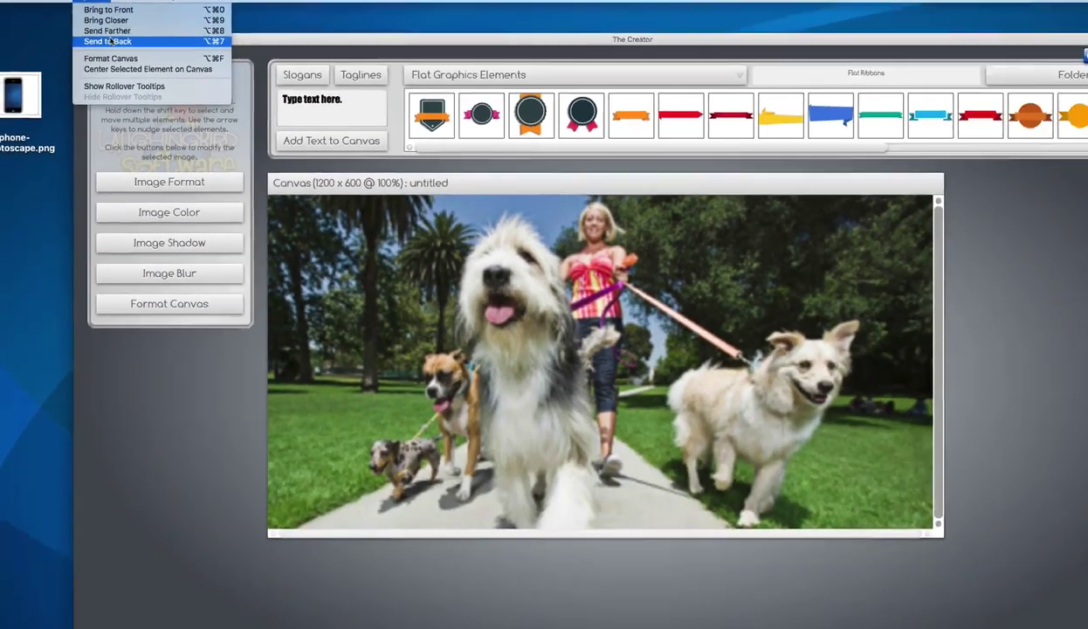
click(138, 79)
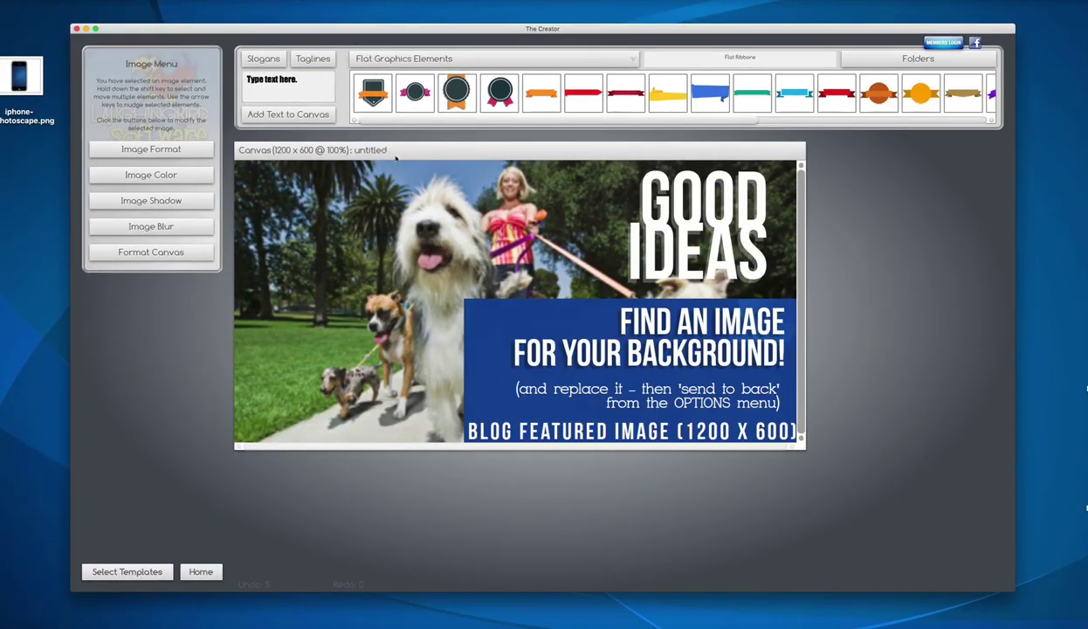
drag(482, 219, 464, 215)
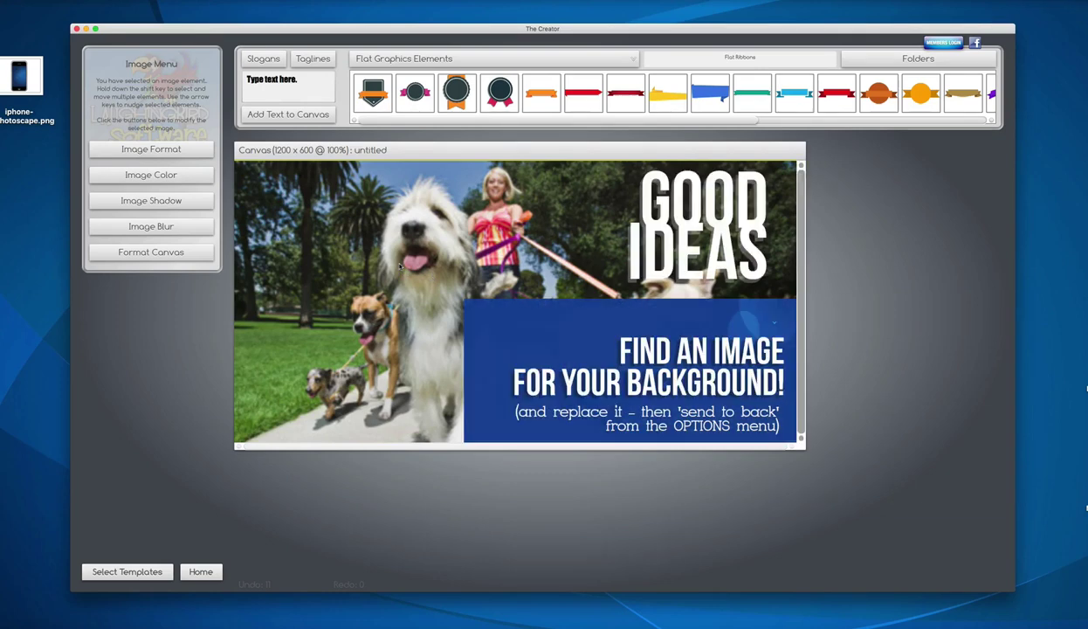
key(Delete)
drag(655, 93, 339, 254)
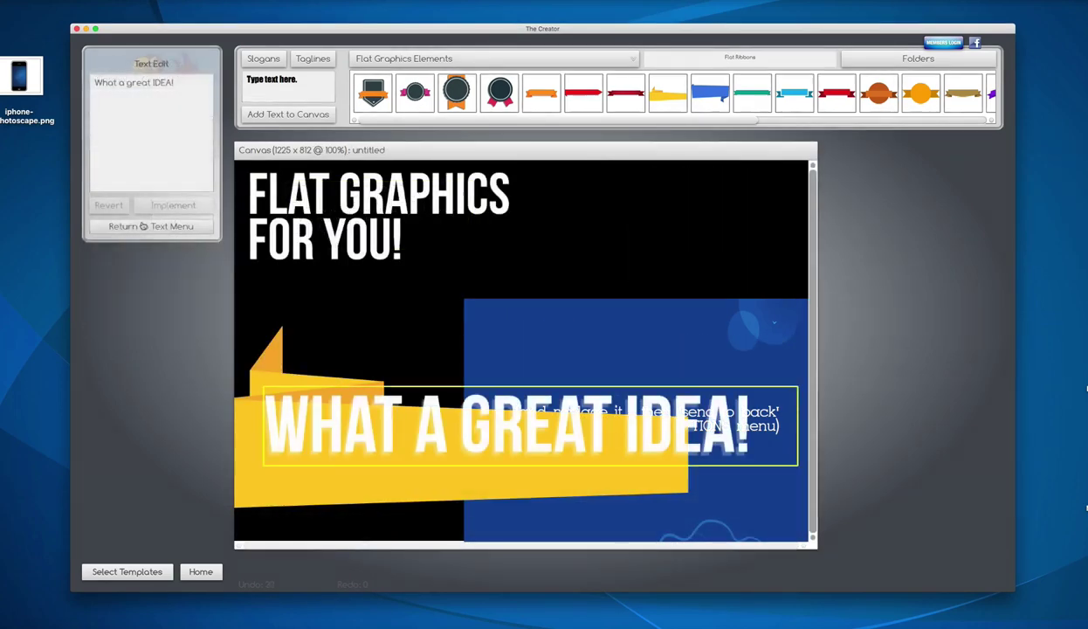
Finish the ribbon text and place the cyan wave background from Backgrounds onto the canvas
click(149, 145)
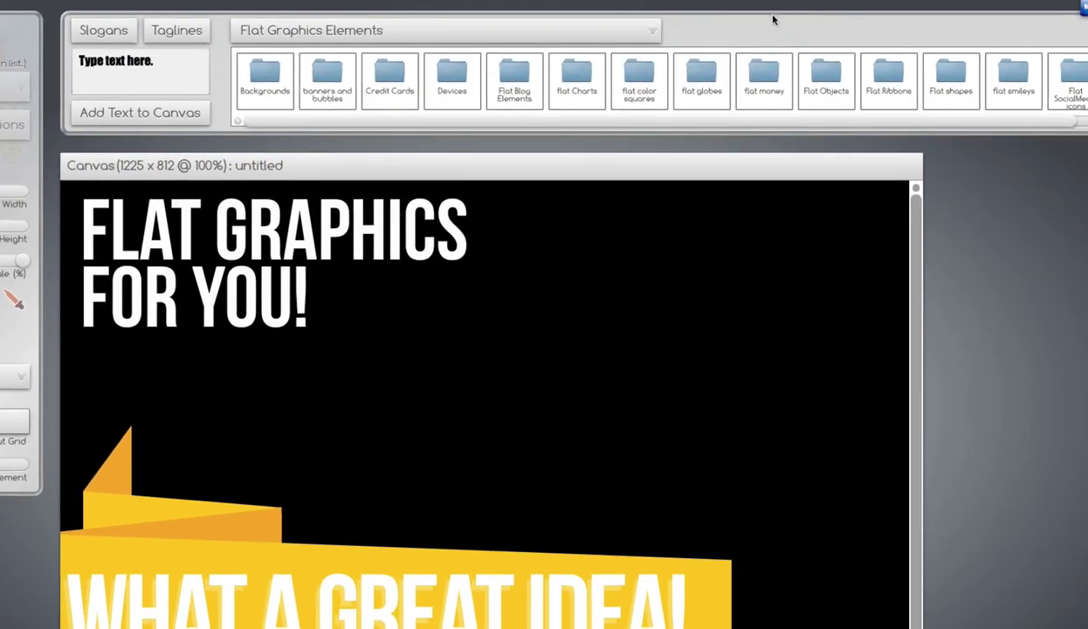
click(372, 88)
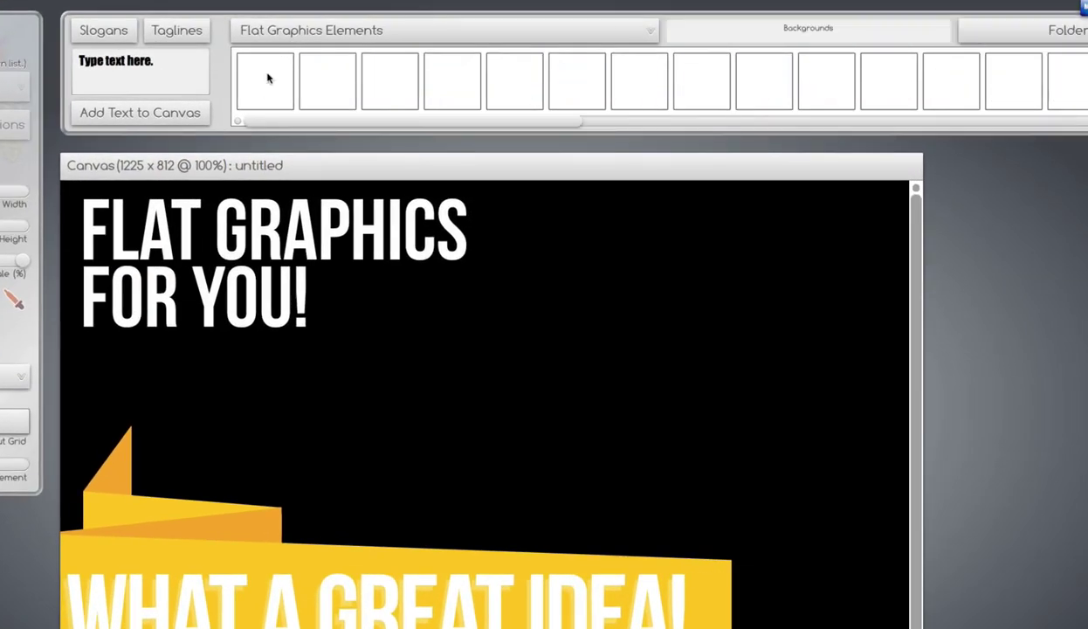
drag(338, 122, 559, 128)
drag(680, 81, 483, 431)
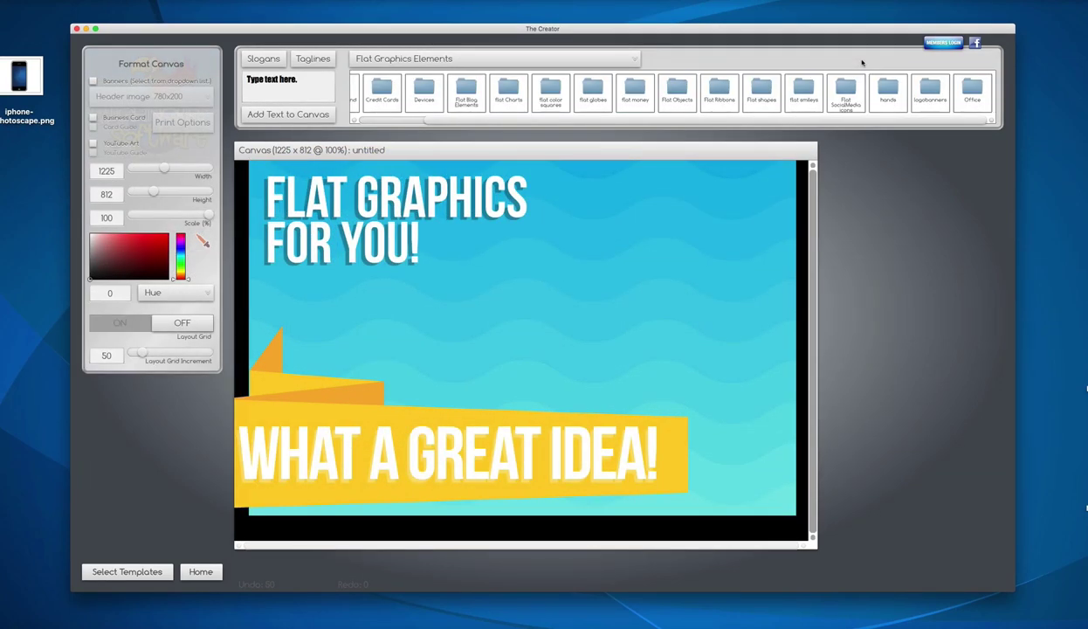
Try a flat smiley and a speech-bubble element on the canvas, then delete the smiley
click(802, 87)
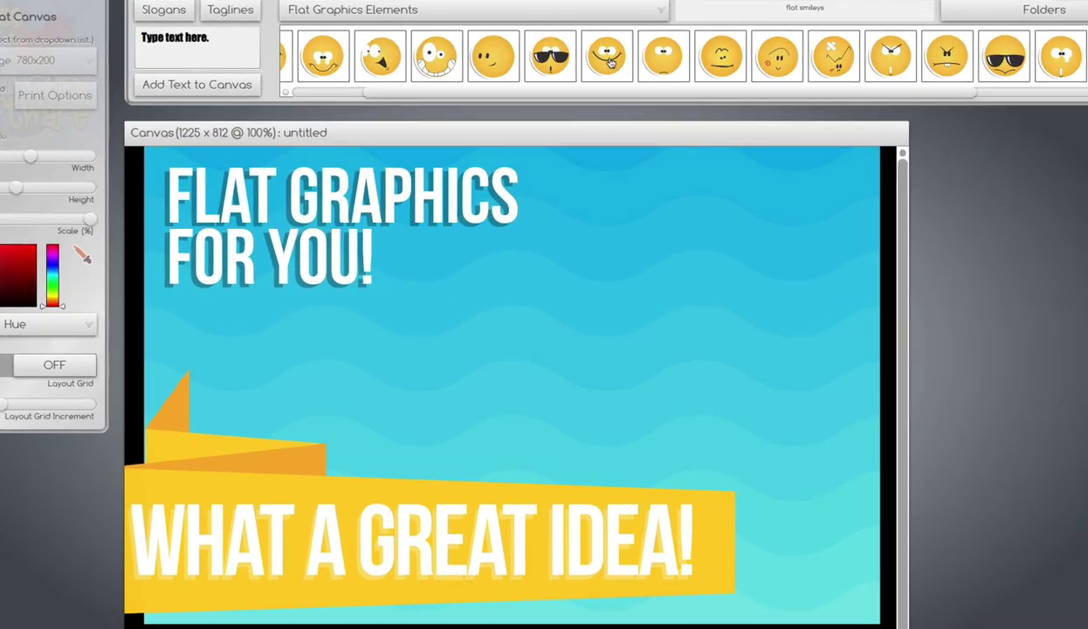
drag(594, 61, 539, 264)
click(1024, 15)
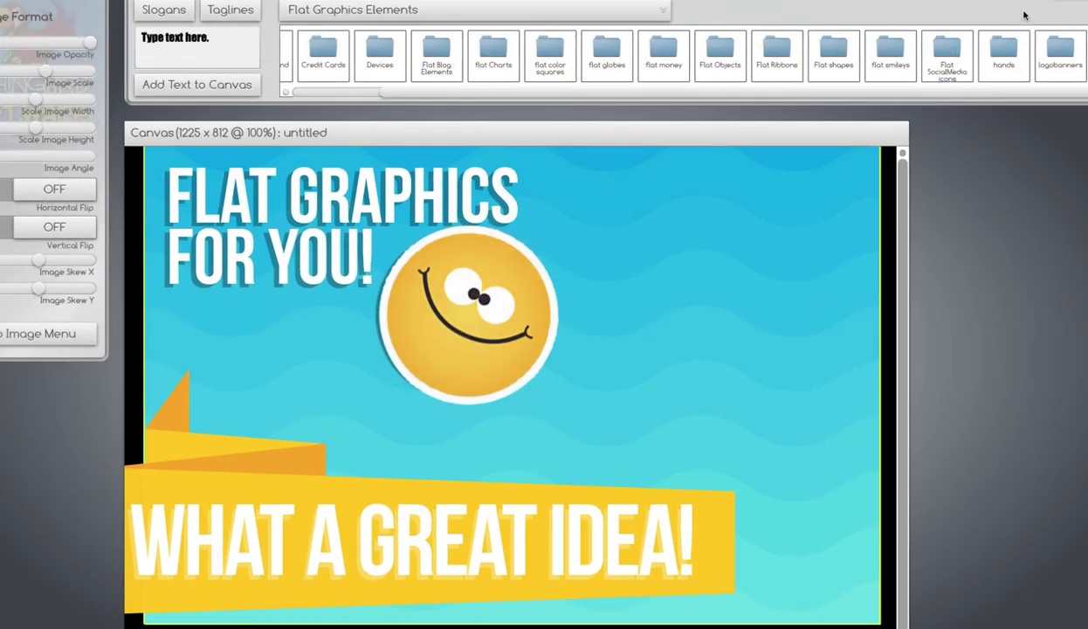
click(436, 54)
drag(493, 54, 766, 425)
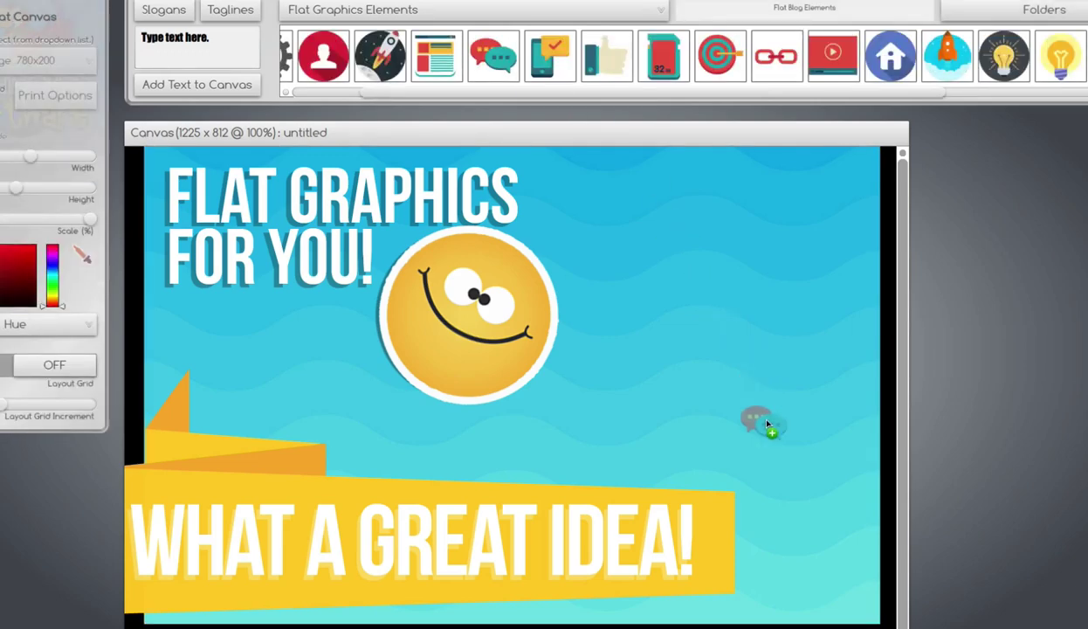
drag(667, 372, 667, 372)
key(Delete)
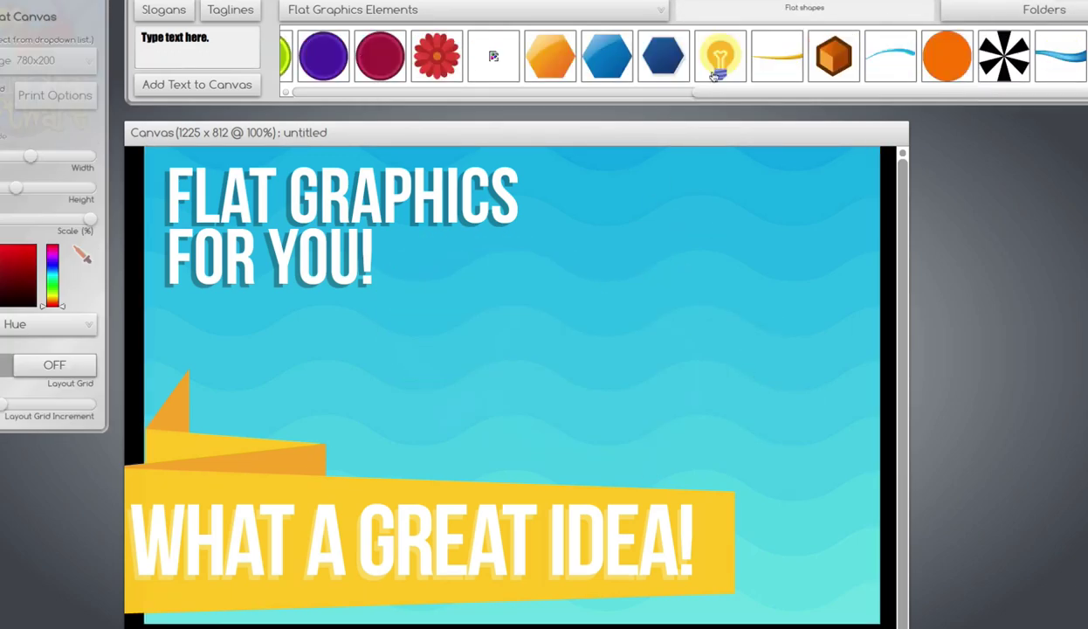
Add a lightbulb icon below the title, then delete it
drag(720, 54, 601, 342)
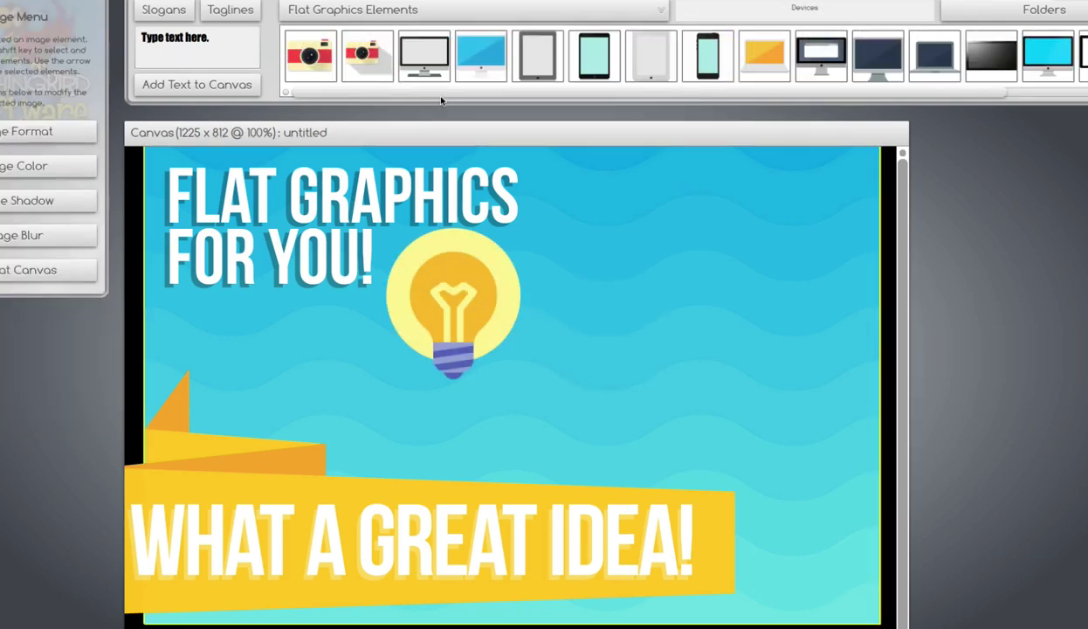
drag(437, 97, 522, 100)
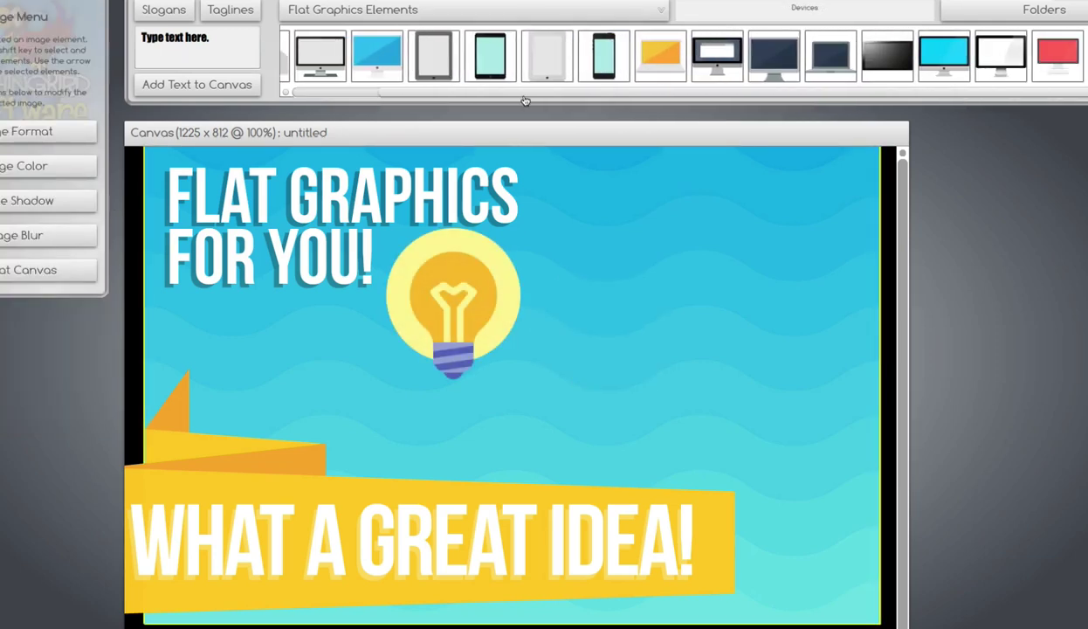
click(466, 319)
key(Delete)
Add a flat computer monitor from Devices, scale it to 0.86, and move it slightly left and down
drag(717, 54, 689, 262)
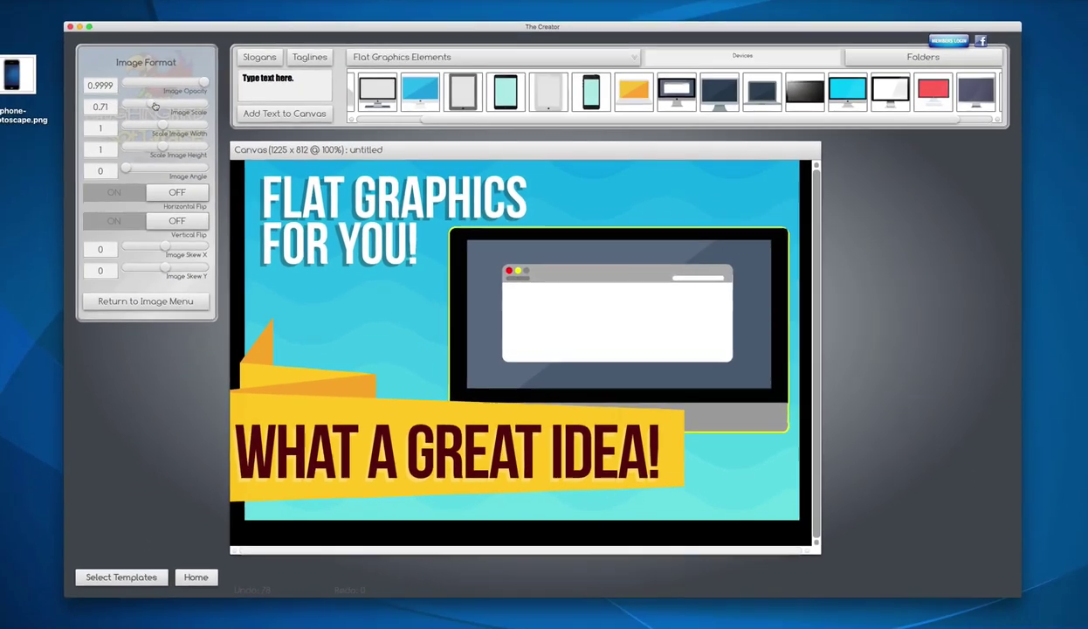
drag(21, 73, 29, 73)
drag(162, 107, 163, 105)
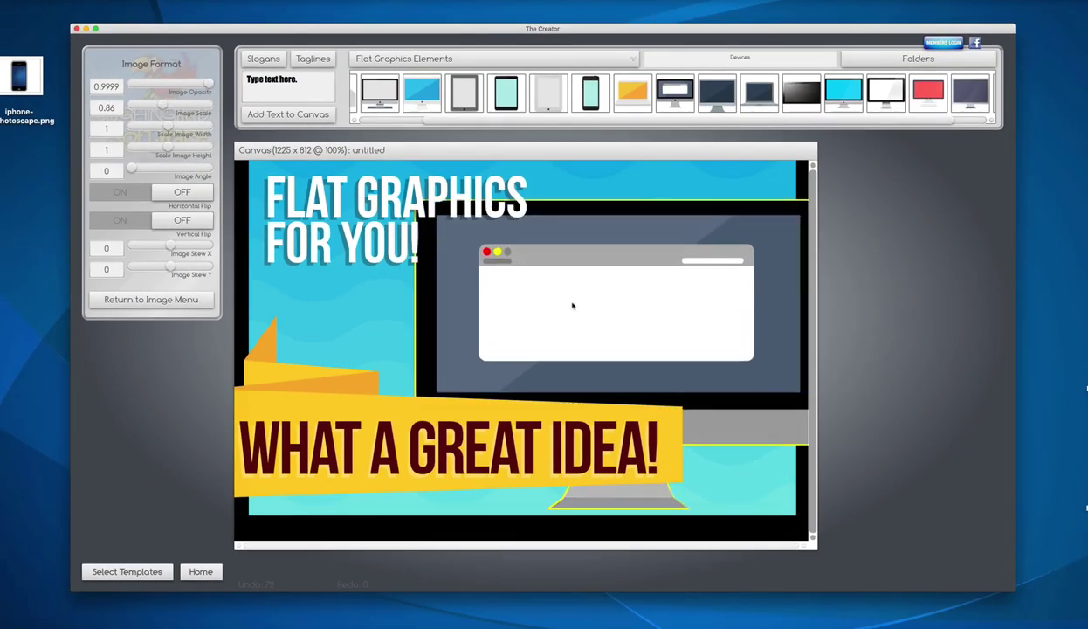
drag(572, 306, 555, 335)
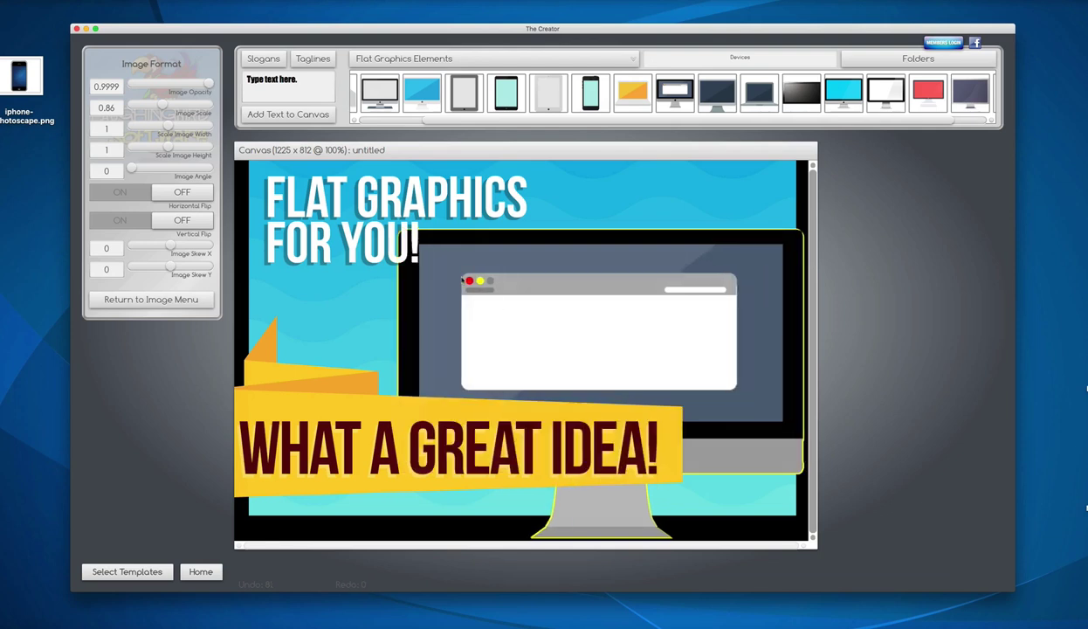
click(243, 297)
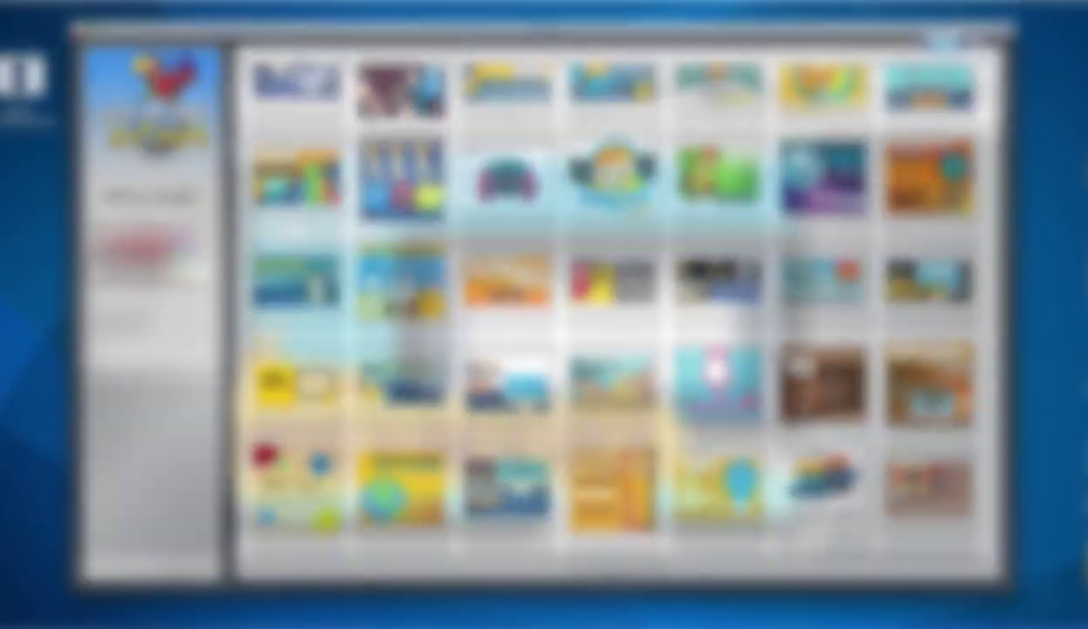
Open the 750 x 750 FREE Guide Branding Tips template and select its FREE Guide text
scroll(1001, 266, down, 1)
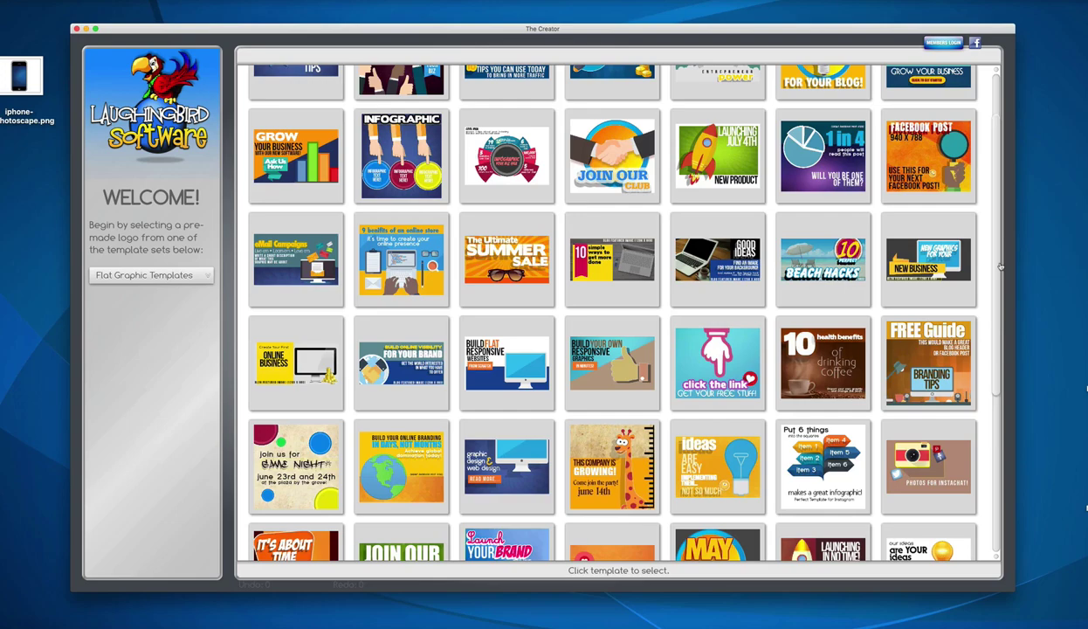
scroll(1001, 266, down, 3)
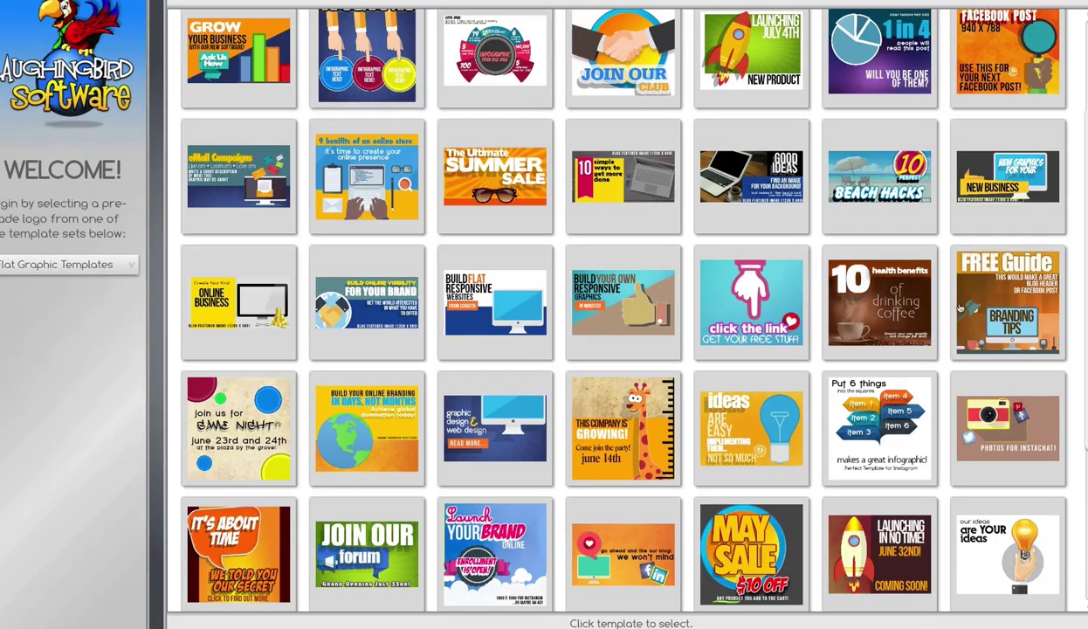
click(1042, 323)
click(364, 202)
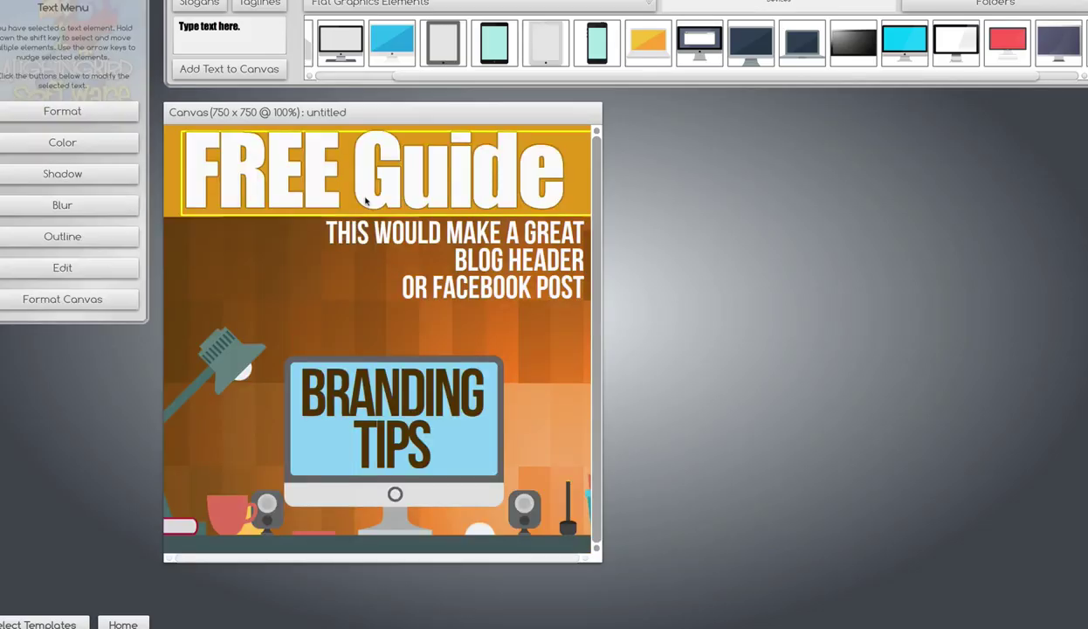